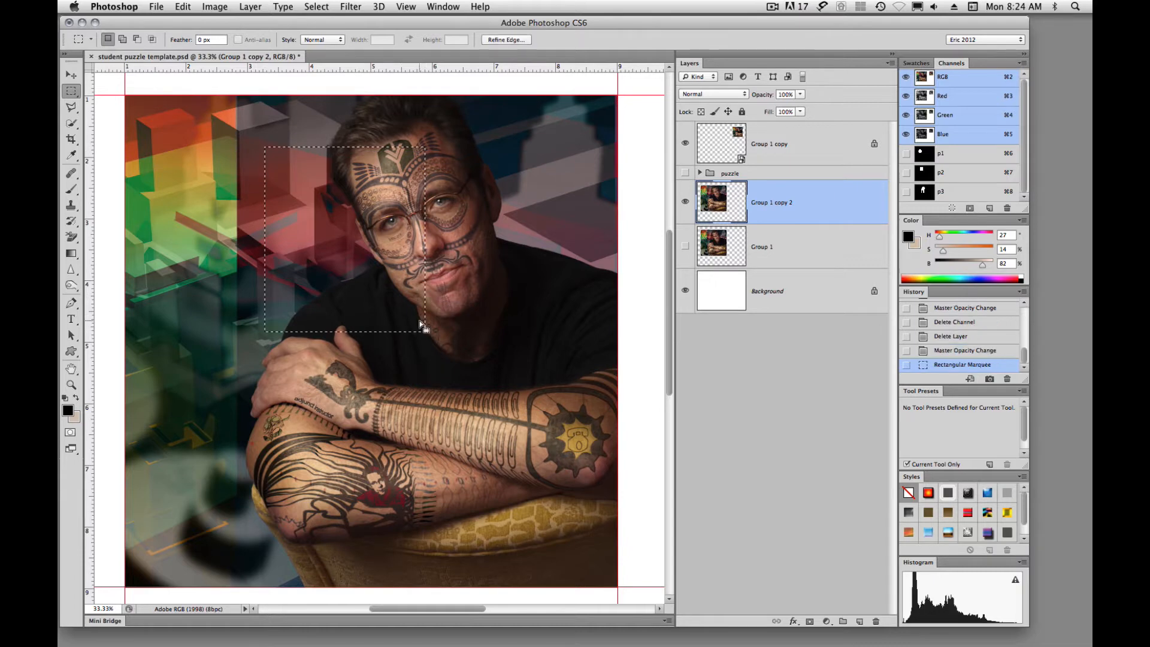
Add a large circle over the face to the rectangular selection, and subtract a smaller circle from inside it
{"action": "key", "text": "shift+m"}
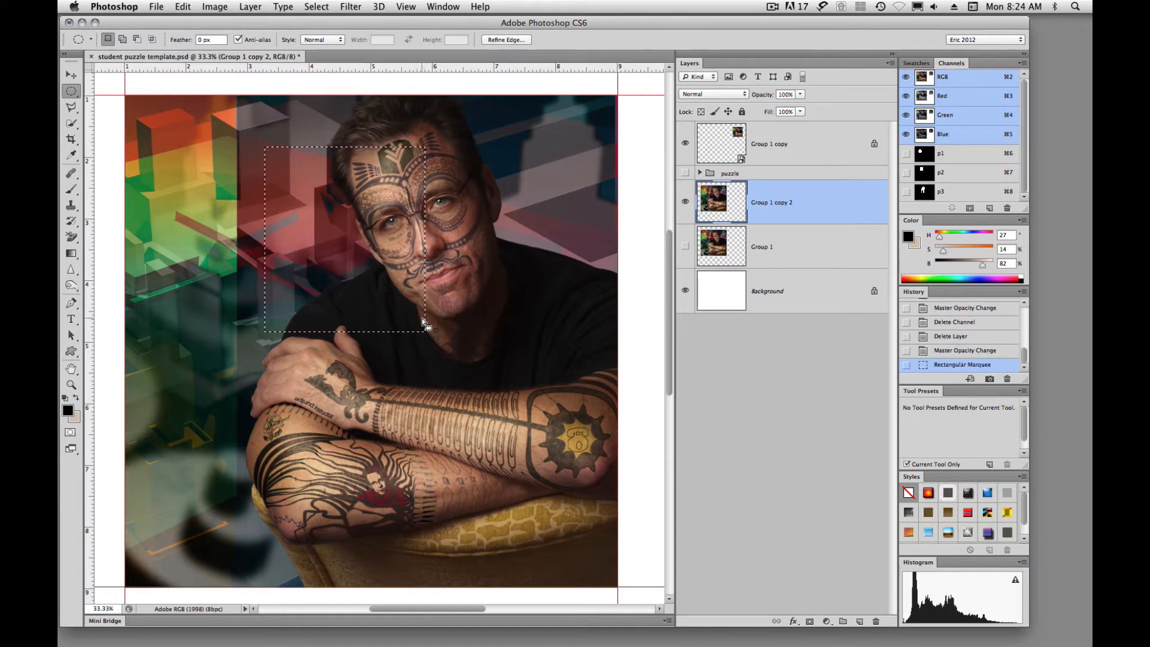
{"action": "key", "text": "shift"}
{"action": "left_click_drag", "start_coordinate": [474, 214], "coordinate": [329, 318]}
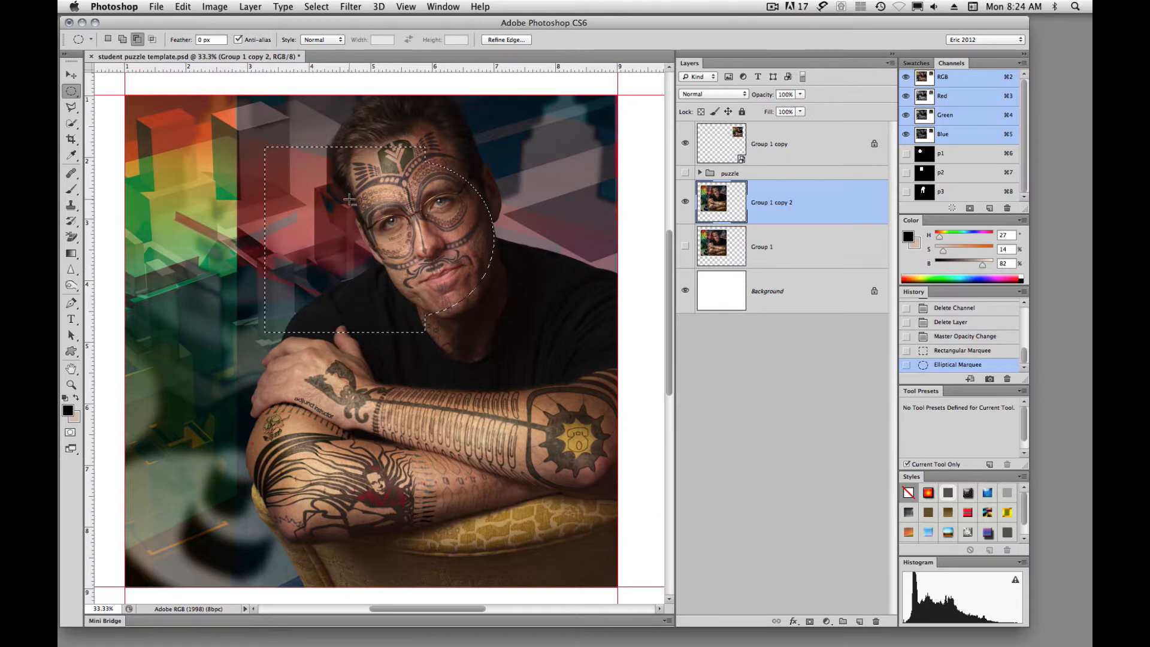
{"action": "left_click_drag", "start_coordinate": [352, 200], "coordinate": [481, 286]}
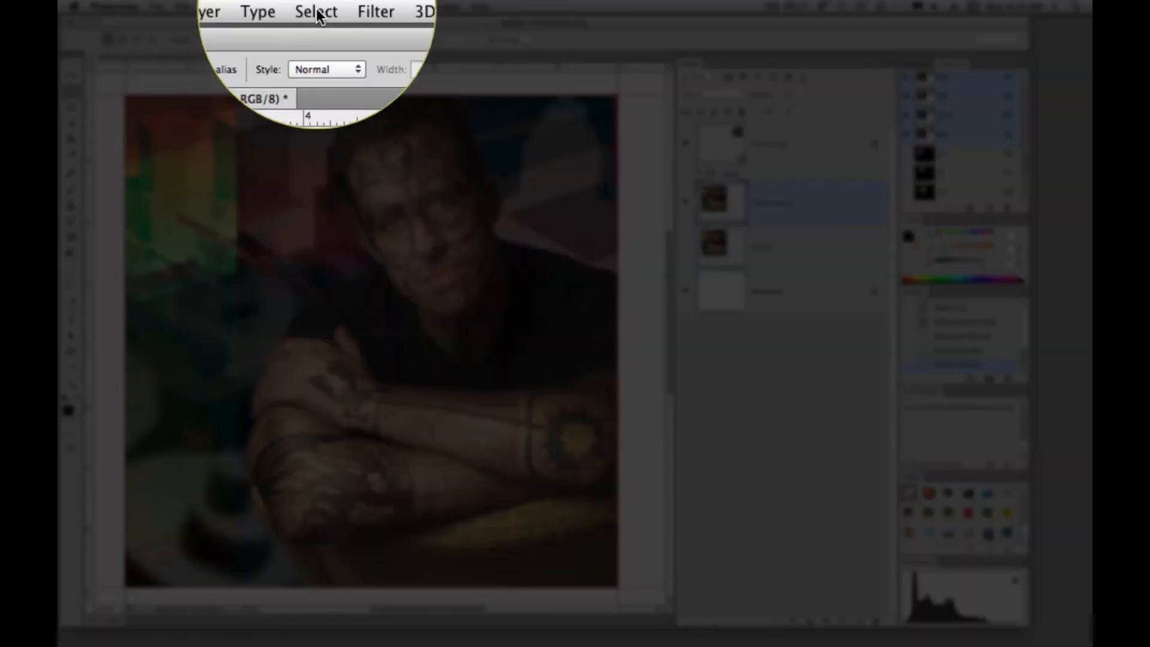
Copy the selected area of Group 1 copy 2 to a new layer and set Group 1 copy 2 to 30% opacity
{"action": "left_click", "coordinate": [318, 7]}
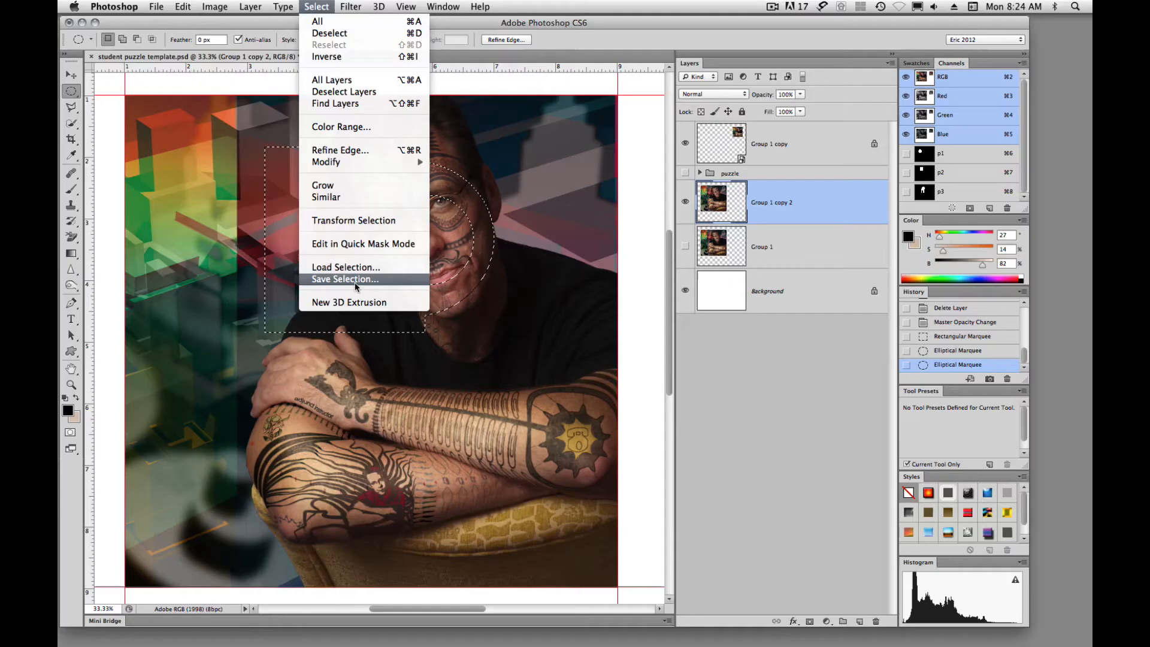
{"action": "left_click", "coordinate": [550, 245]}
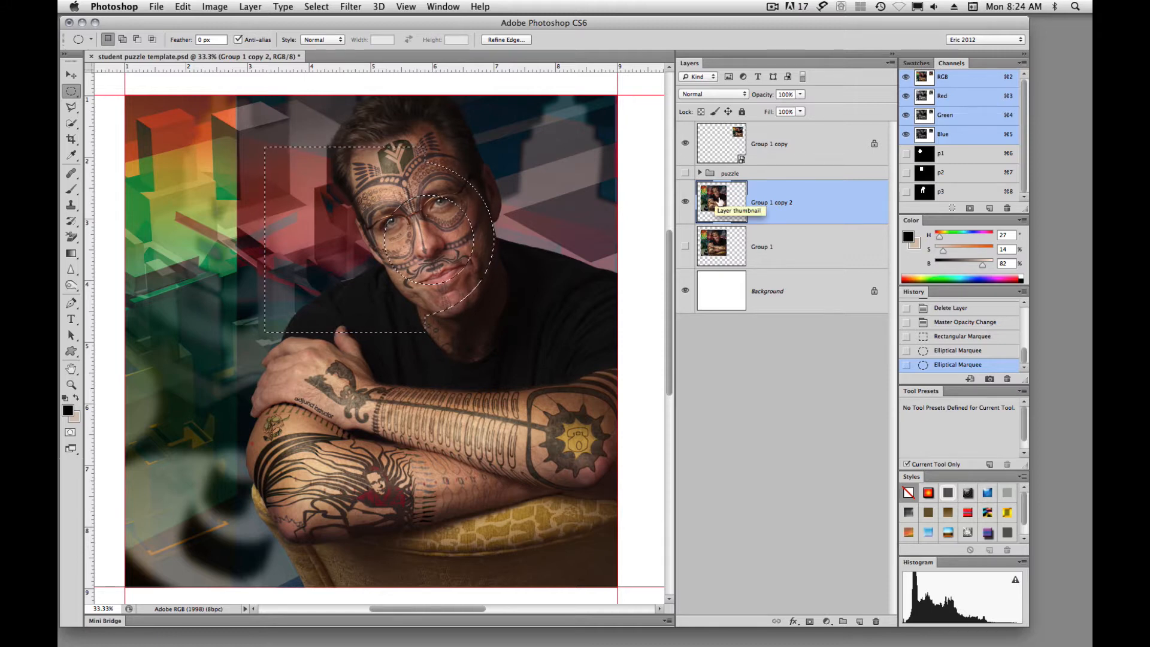
{"action": "key", "text": "super+j"}
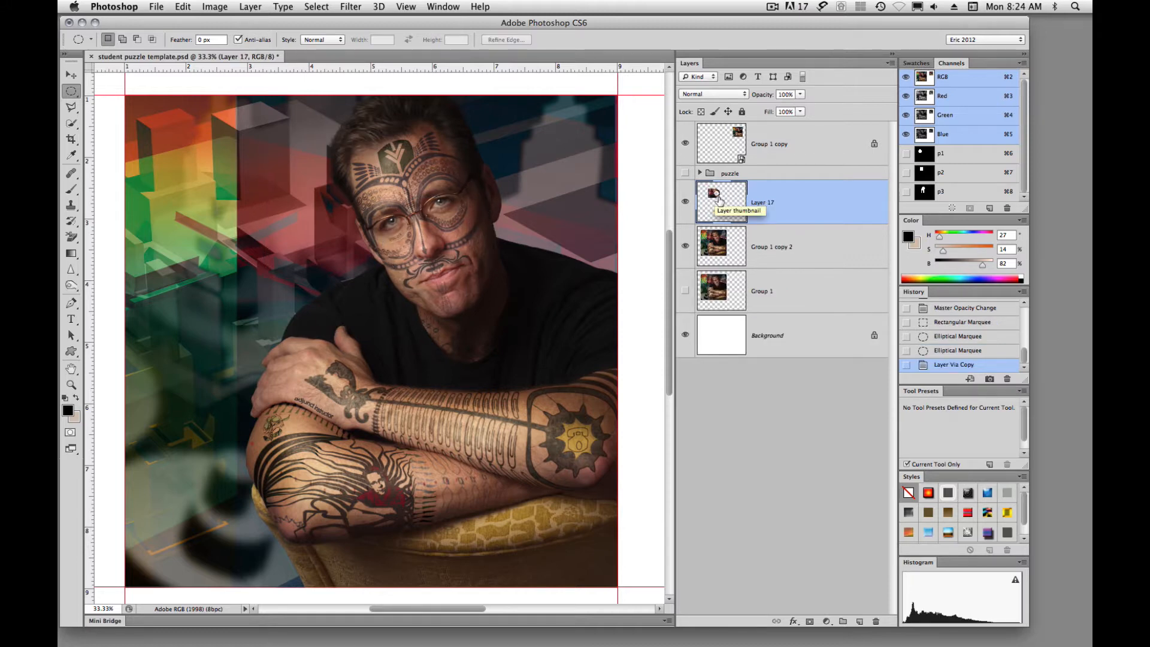
{"action": "left_click", "coordinate": [720, 248]}
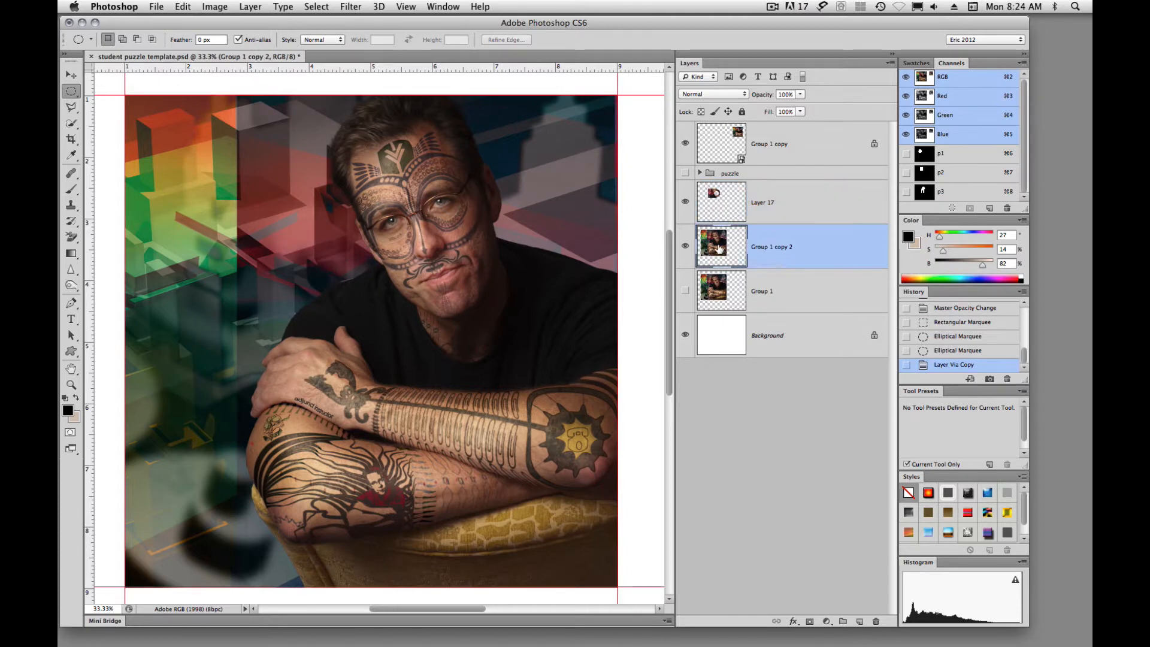
{"action": "key", "text": "3"}
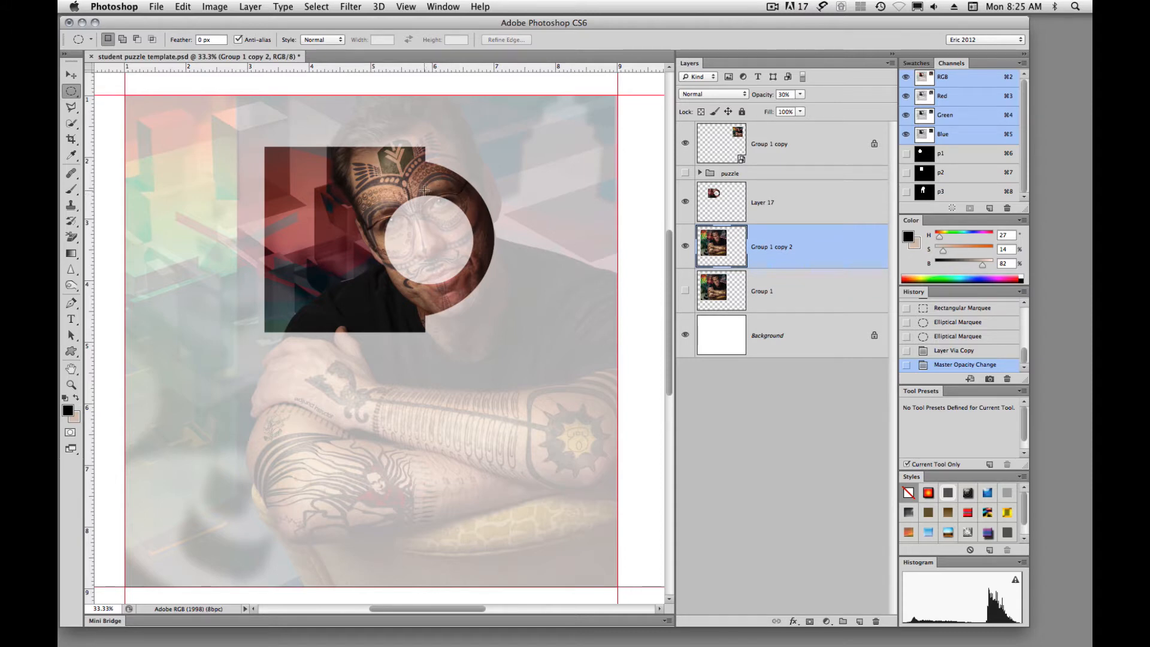
Draw a rectangular selection overlapping the copied puzzle piece, and rename that piece's layer p1
{"action": "key", "text": "shift+m"}
{"action": "left_click_drag", "start_coordinate": [361, 123], "coordinate": [531, 365]}
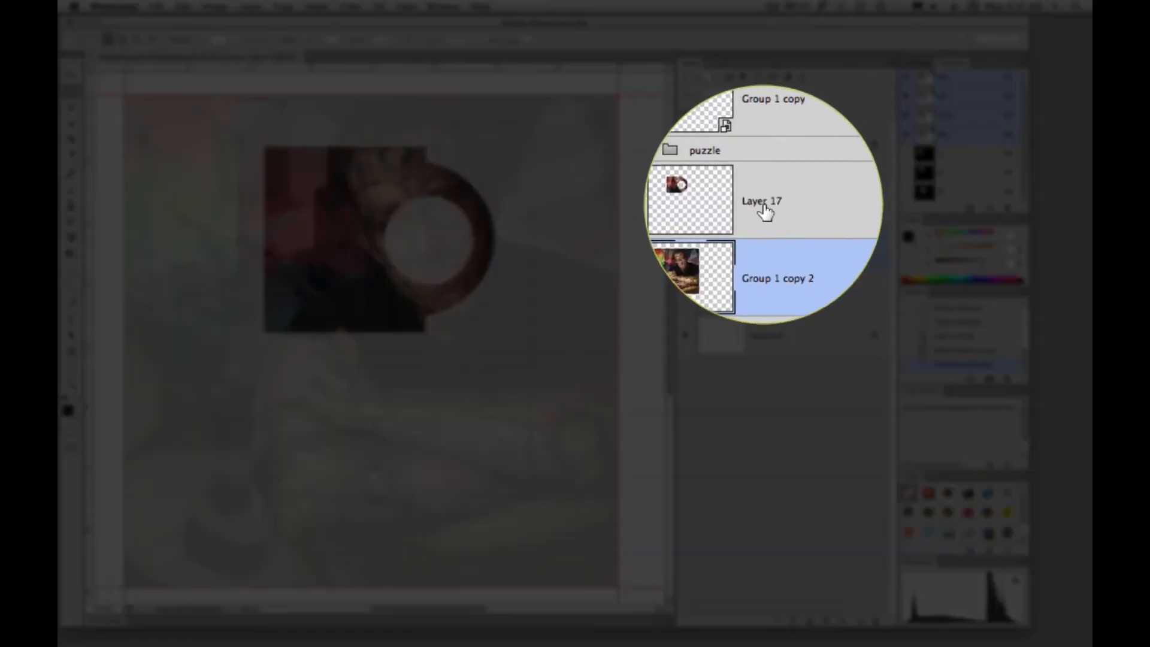
{"action": "double_click", "coordinate": [765, 199]}
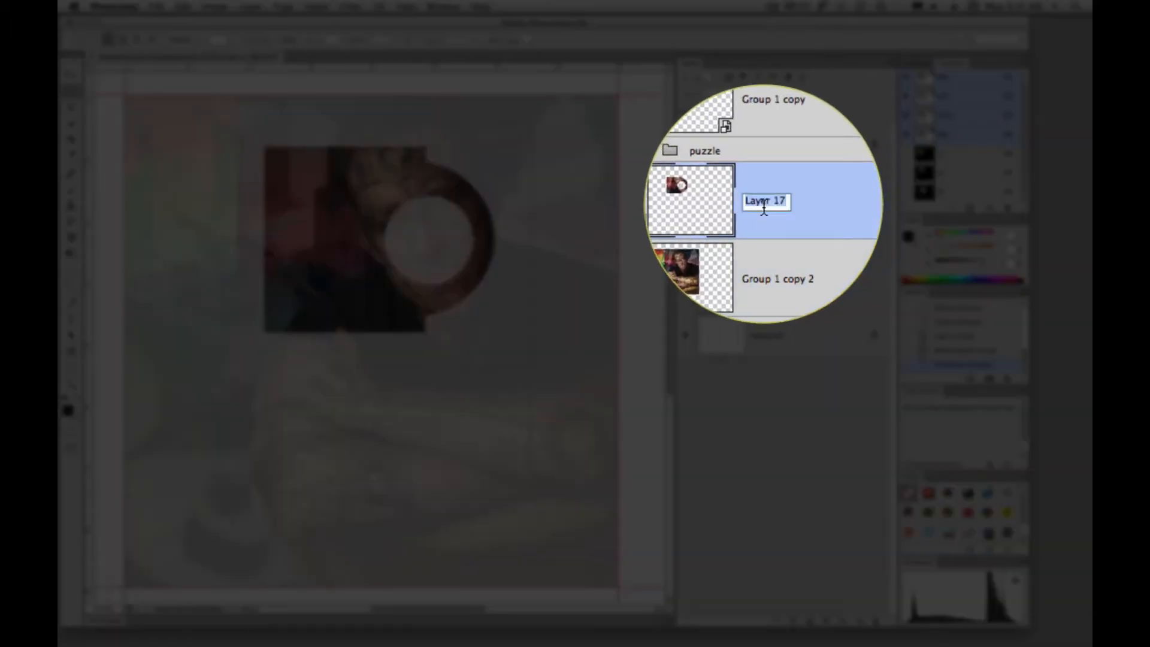
{"action": "type", "text": "p1"}
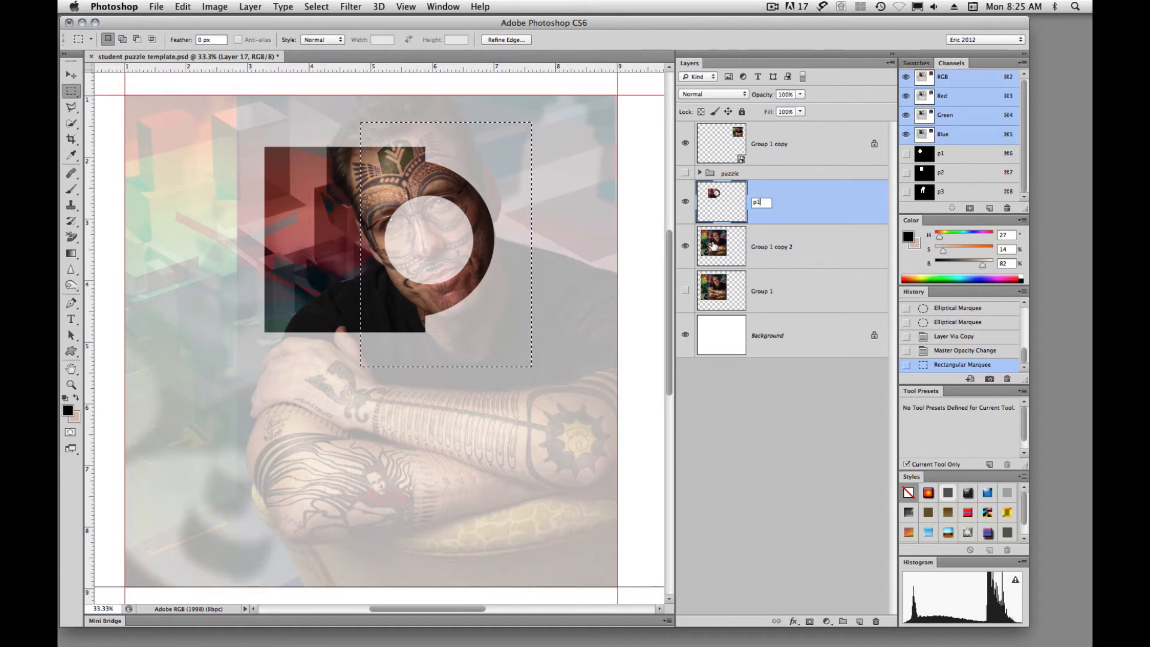
{"action": "key", "text": "Return"}
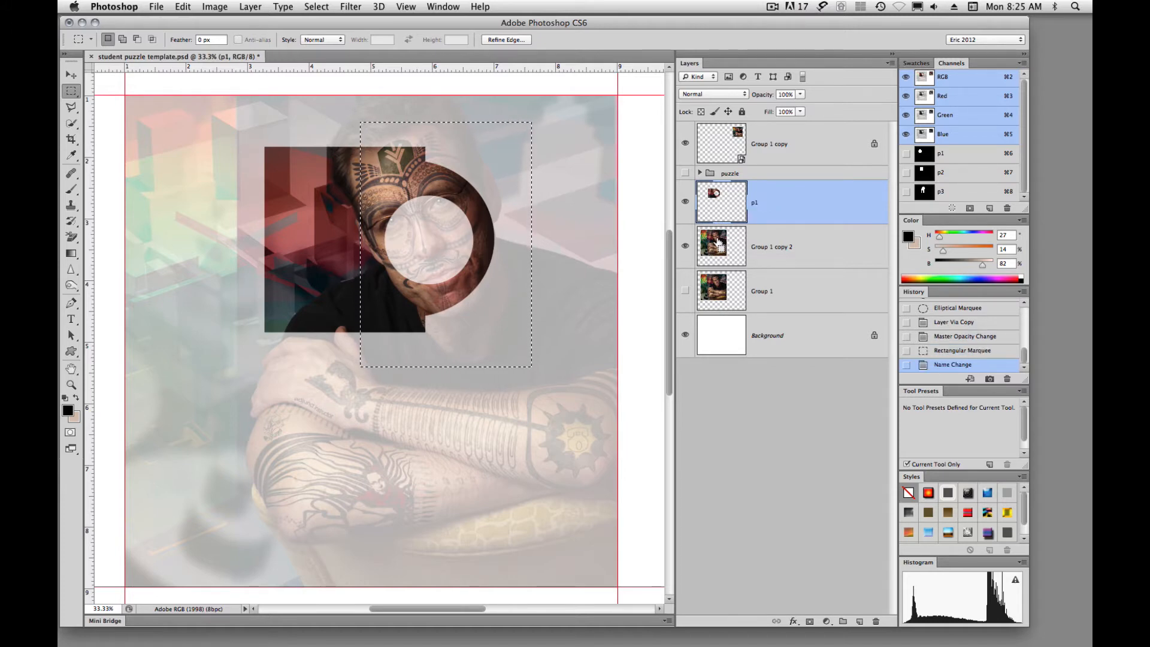
Load the outlines of Group 1 copy 2, Group 1 and p1 as selections in turn, and deselect
{"action": "left_click", "coordinate": [715, 245], "text": "super"}
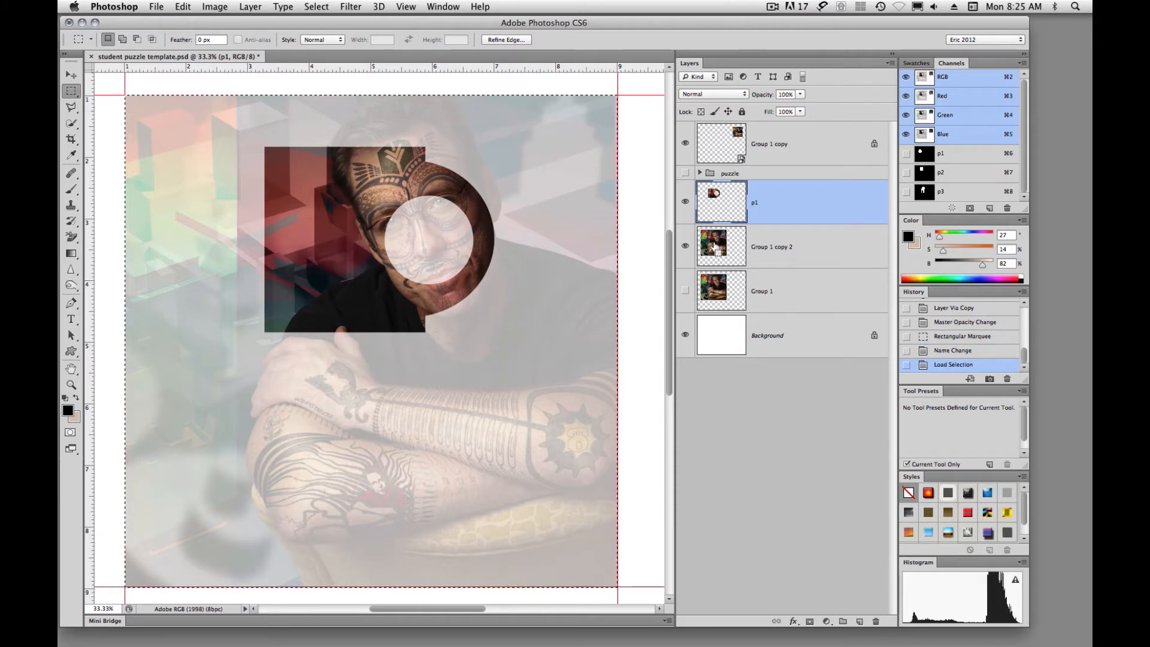
{"action": "left_click", "coordinate": [724, 288], "text": "super"}
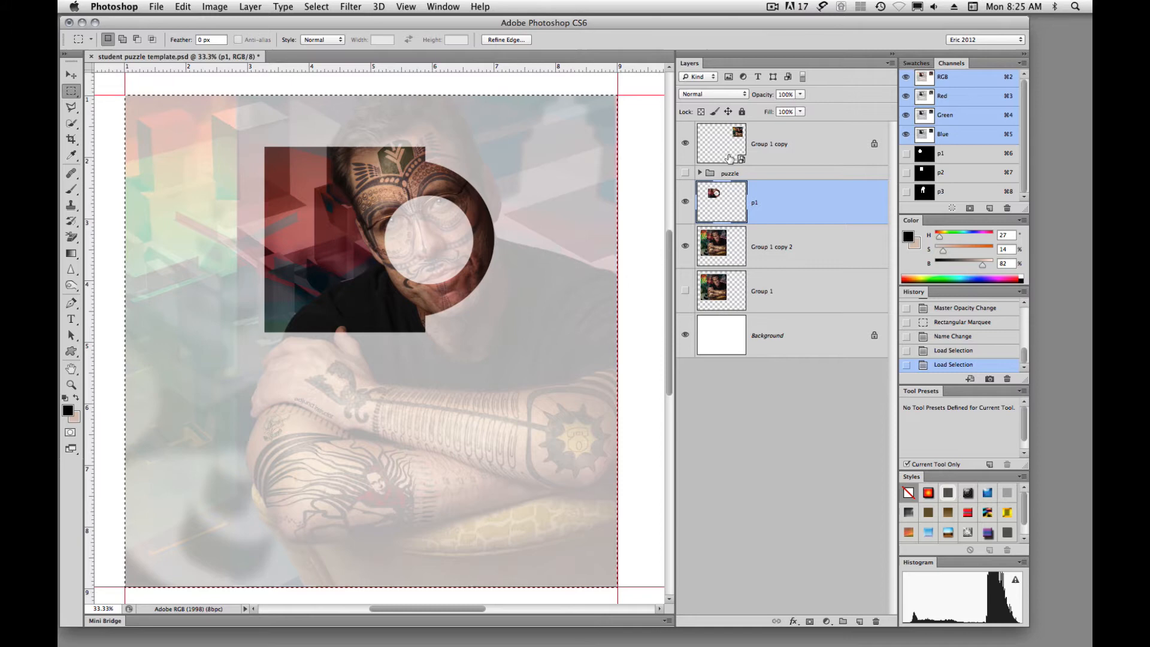
{"action": "left_click", "coordinate": [716, 198], "text": "super"}
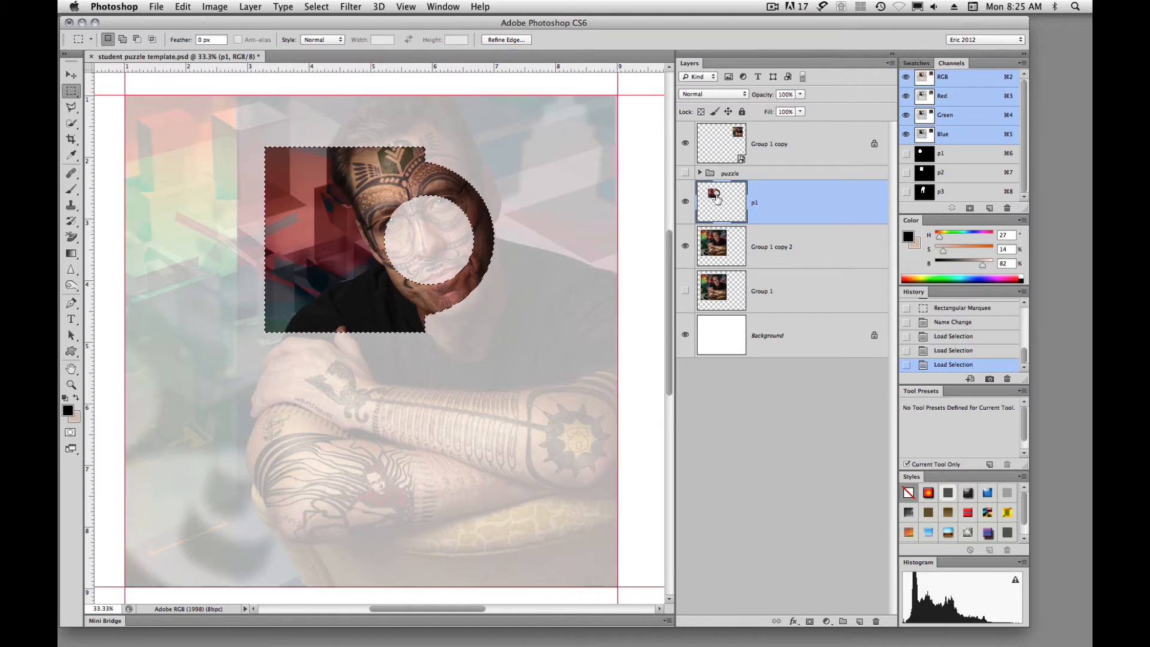
{"action": "left_click", "coordinate": [715, 245], "text": "super"}
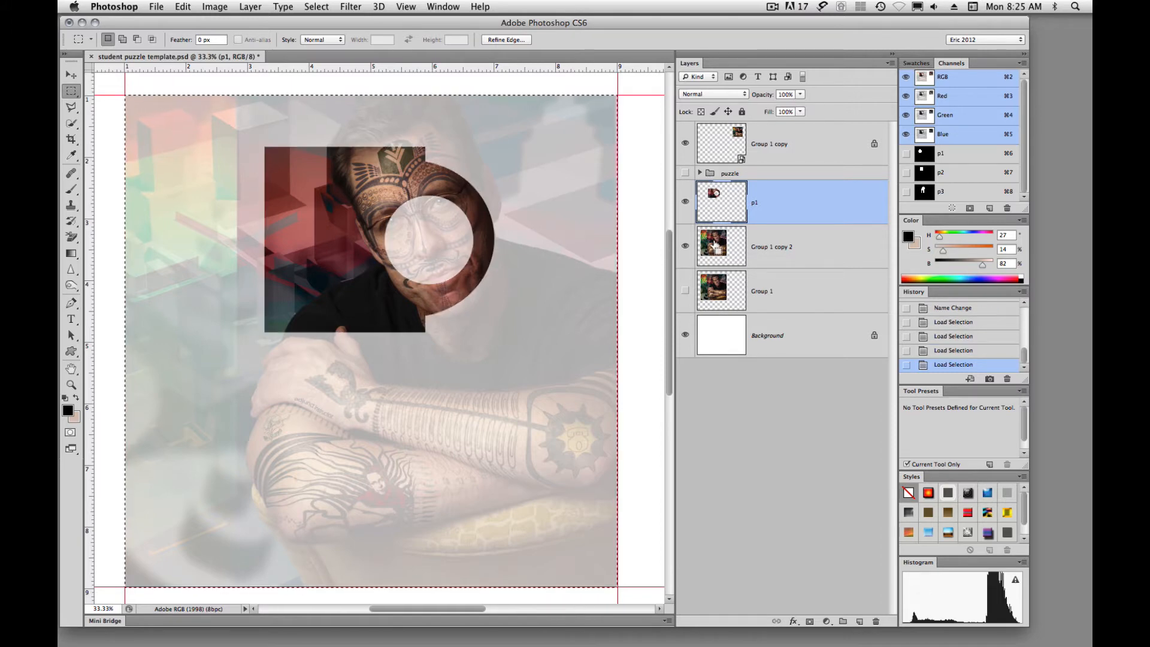
{"action": "left_click", "coordinate": [715, 289], "text": "super"}
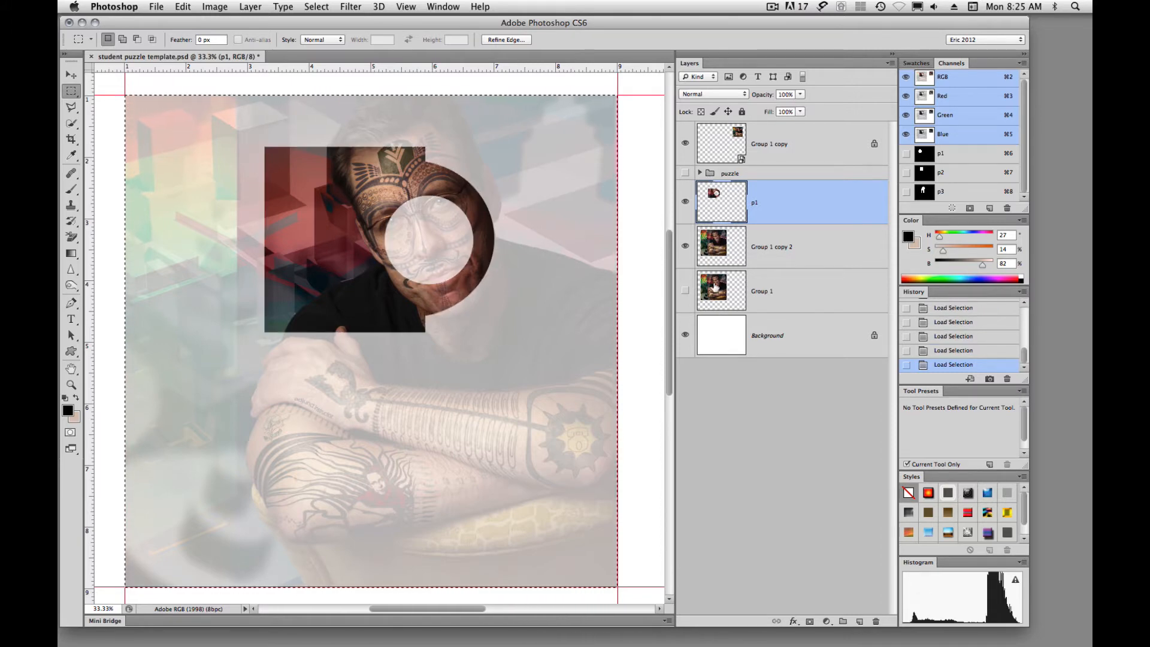
{"action": "left_click", "coordinate": [715, 195], "text": "super"}
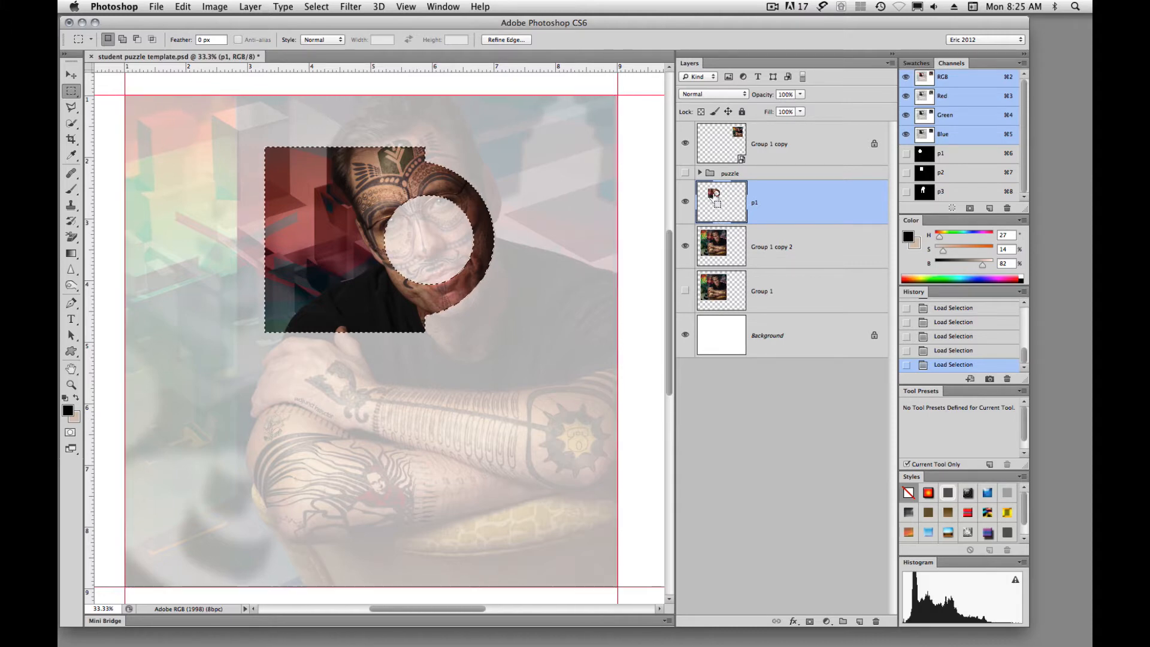
{"action": "left_click", "coordinate": [715, 255], "text": "super"}
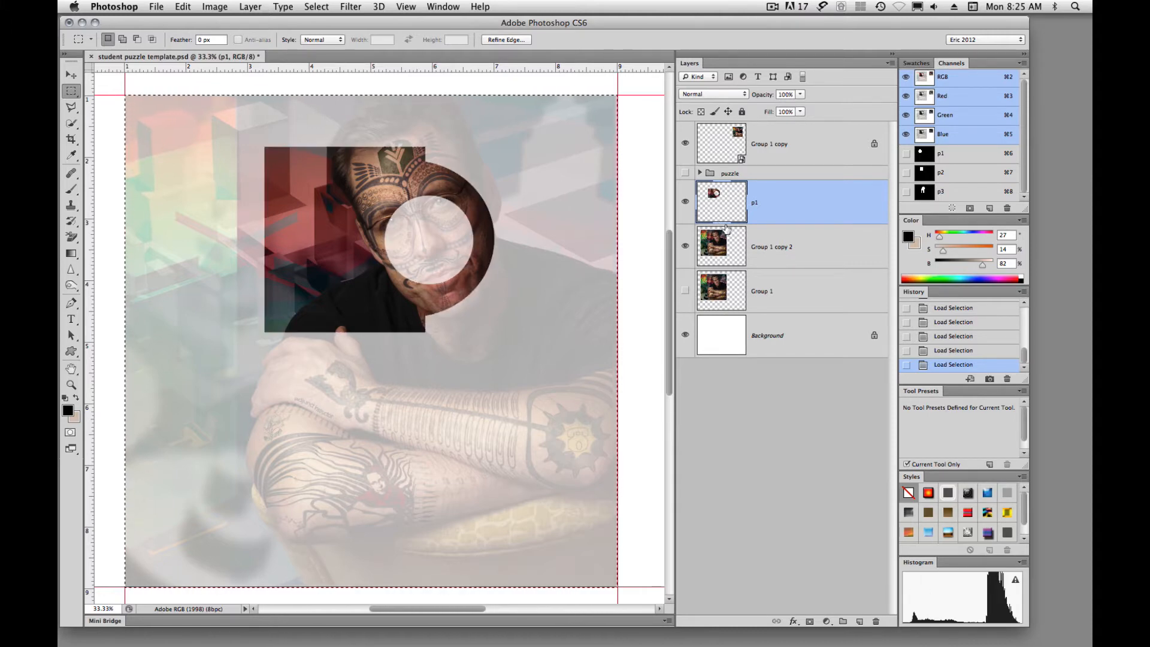
{"action": "left_click", "coordinate": [716, 197], "text": "super"}
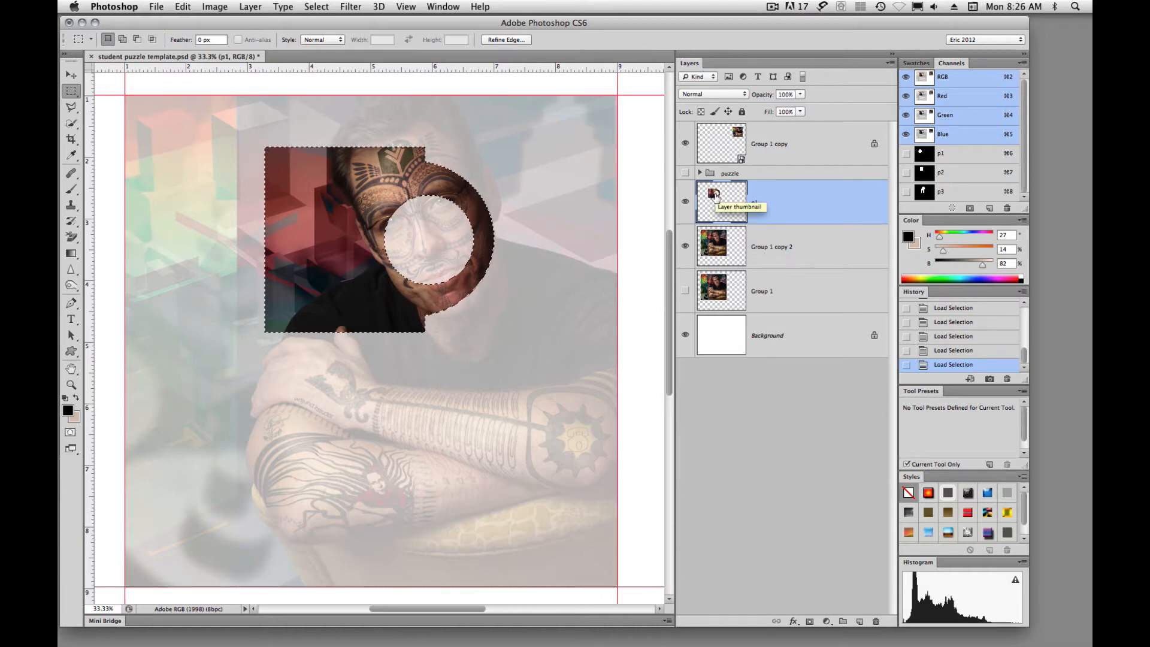
{"action": "key", "text": "super+d"}
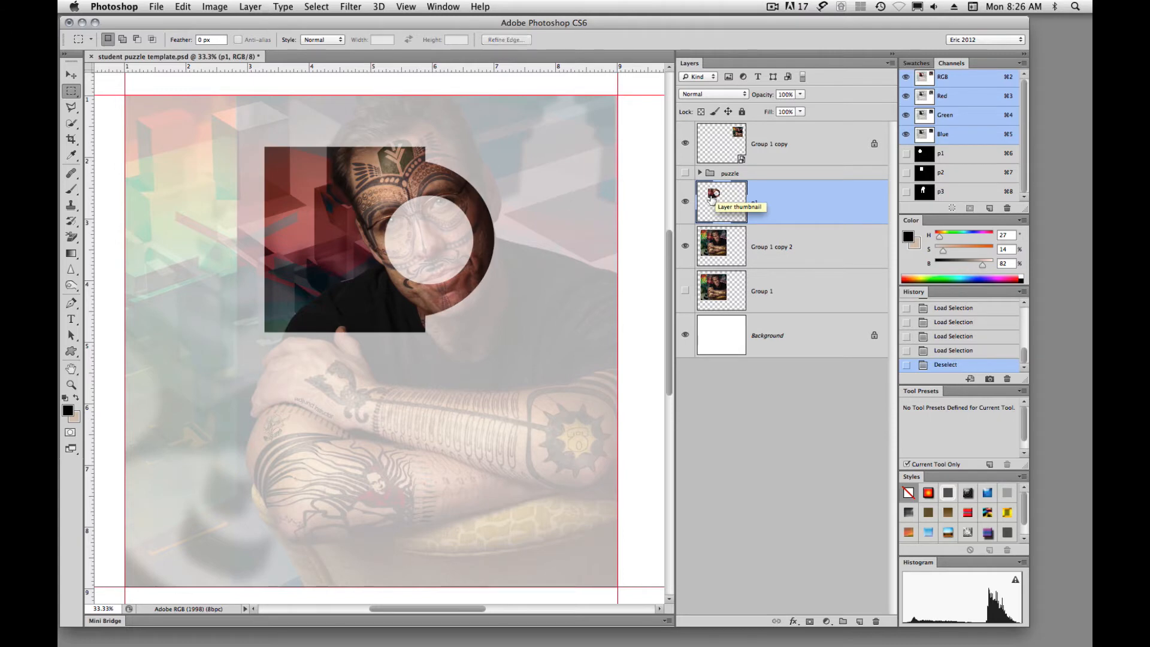
{"action": "key", "text": "shift+m"}
{"action": "left_click_drag", "start_coordinate": [368, 119], "coordinate": [477, 324]}
{"action": "key", "text": "super+d"}
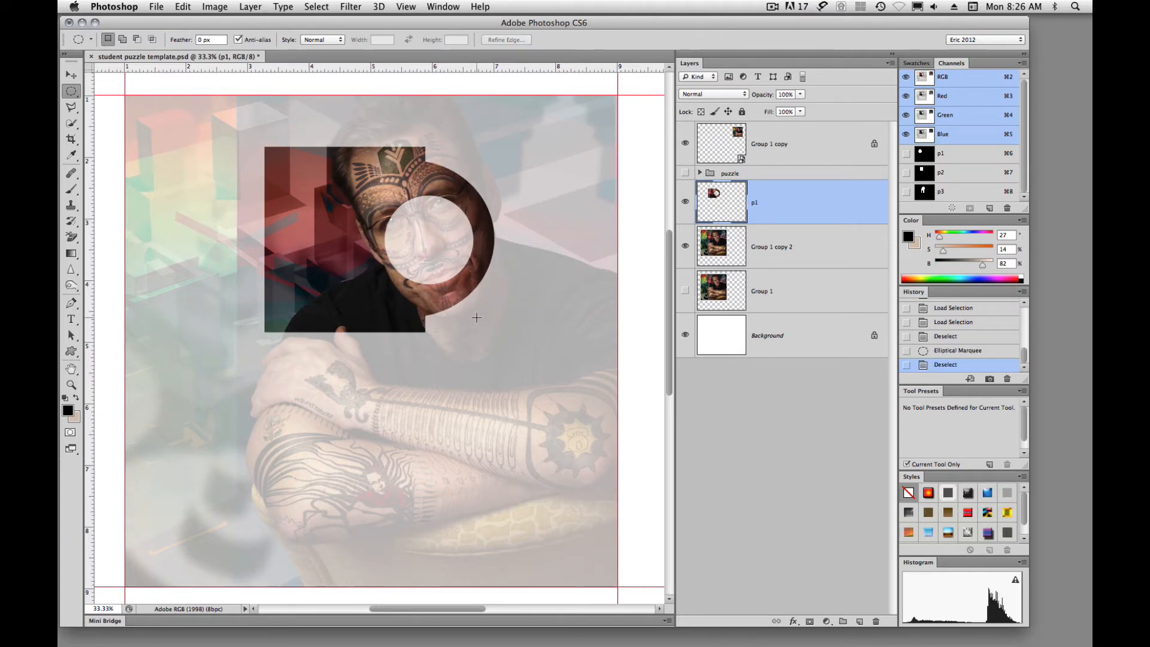
Select a tall rectangle from above the head to the forearm and subtract the outline of layer p1 from it
{"action": "key", "text": "shift+m"}
{"action": "left_click_drag", "start_coordinate": [371, 110], "coordinate": [547, 416]}
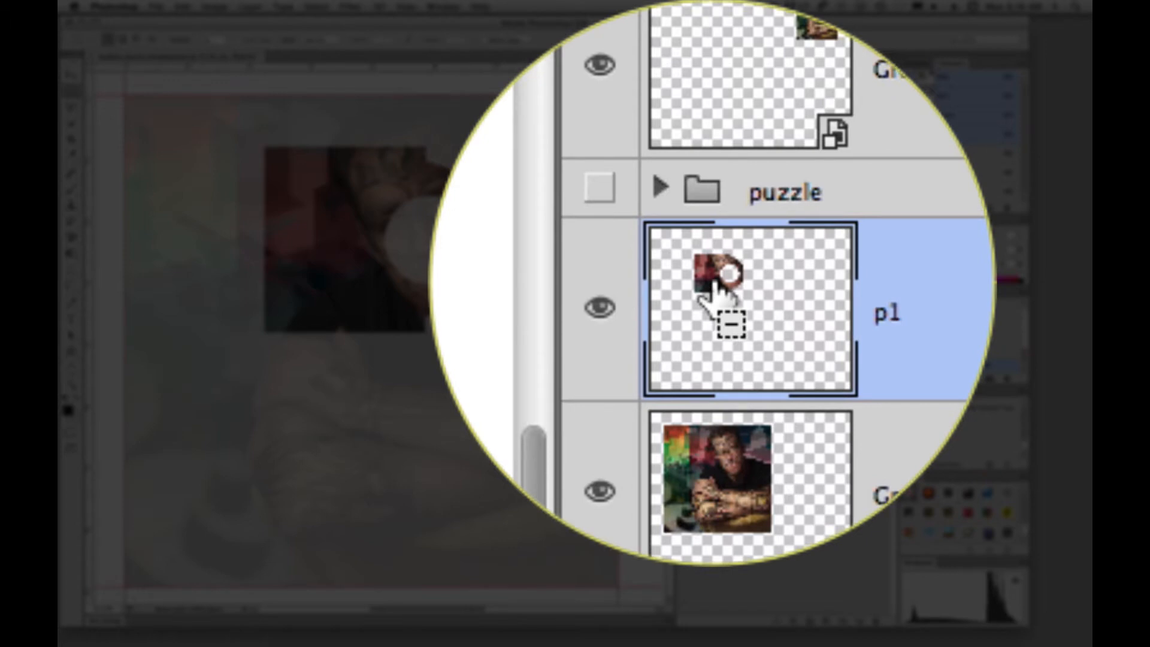
{"action": "left_click", "coordinate": [713, 199], "text": "alt+super"}
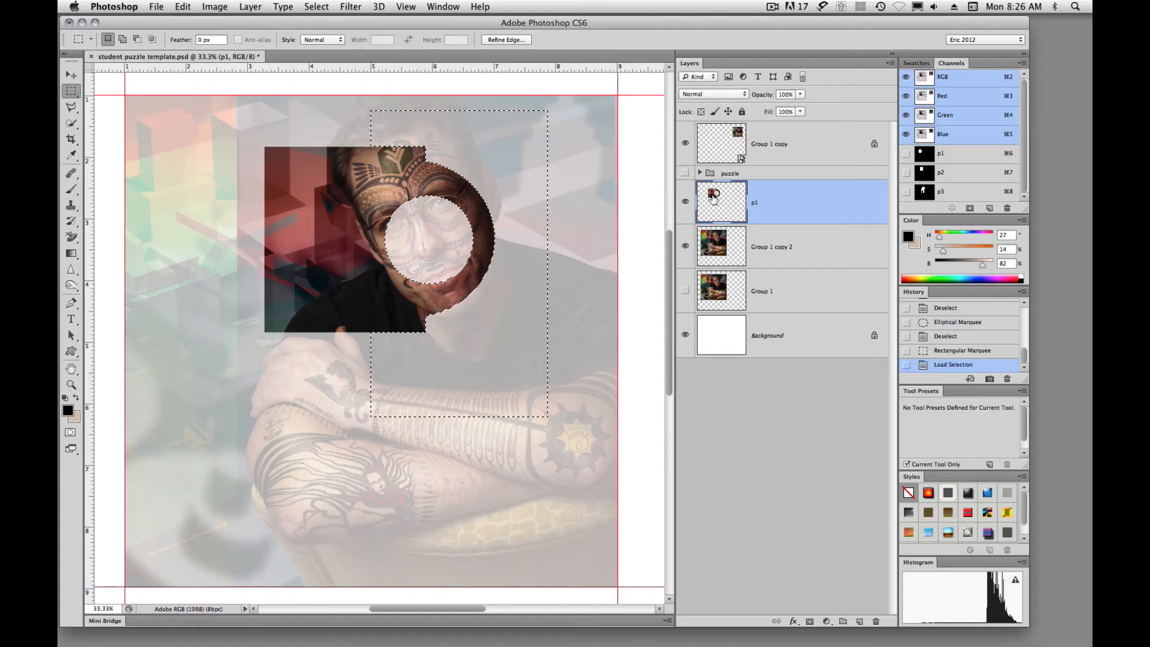
Copy the selected area of Group 1 copy 2 to a new layer and show it without p1 at 100% opacity
{"action": "left_click", "coordinate": [713, 245]}
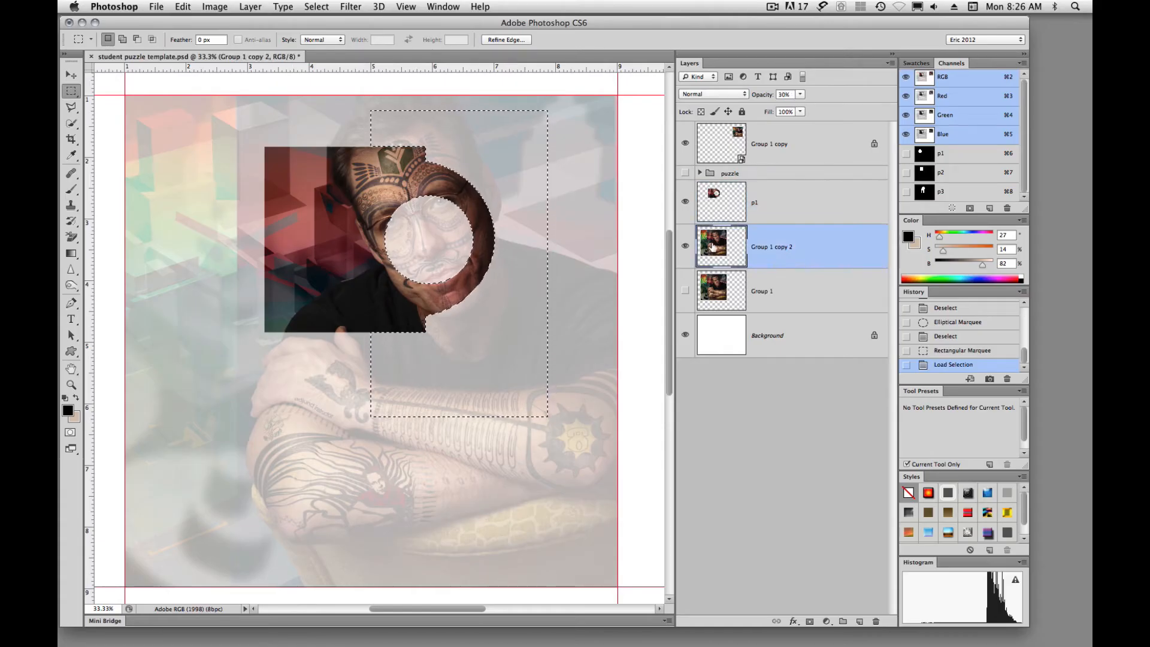
{"action": "key", "text": "super+j"}
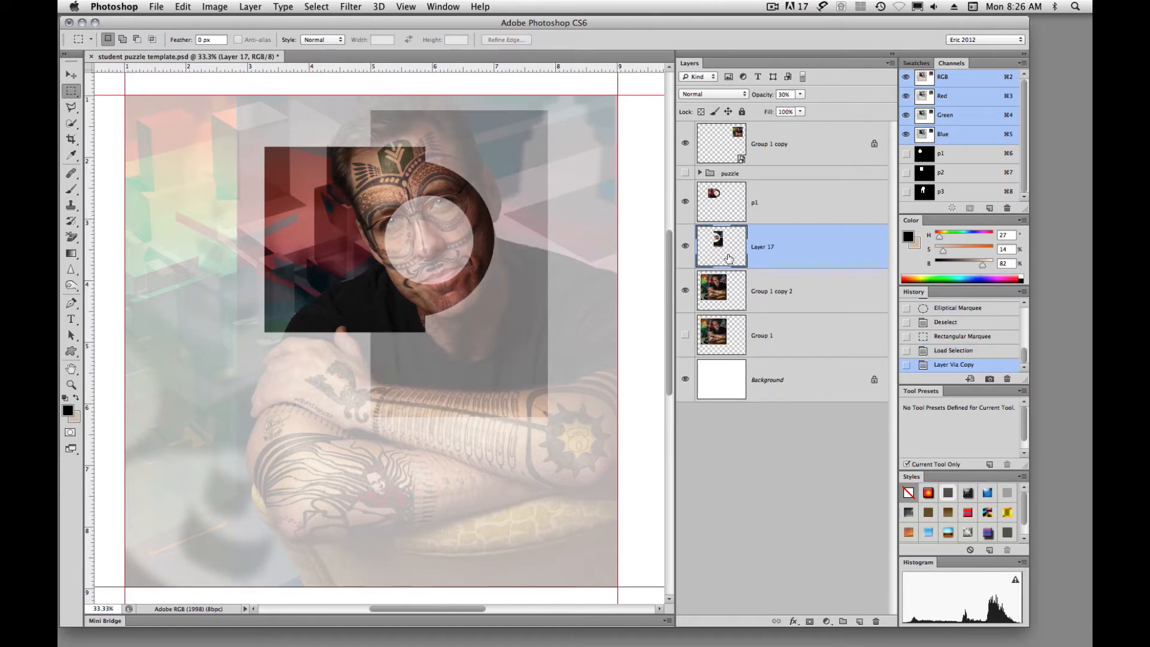
{"action": "left_click", "coordinate": [685, 202]}
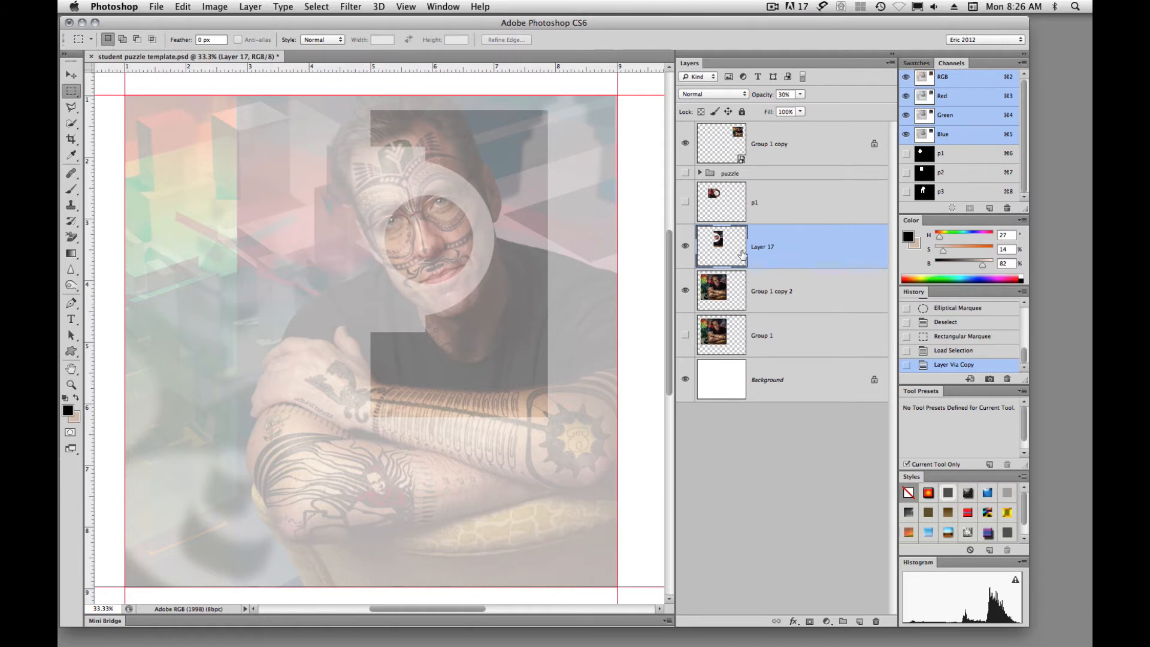
{"action": "key", "text": "0"}
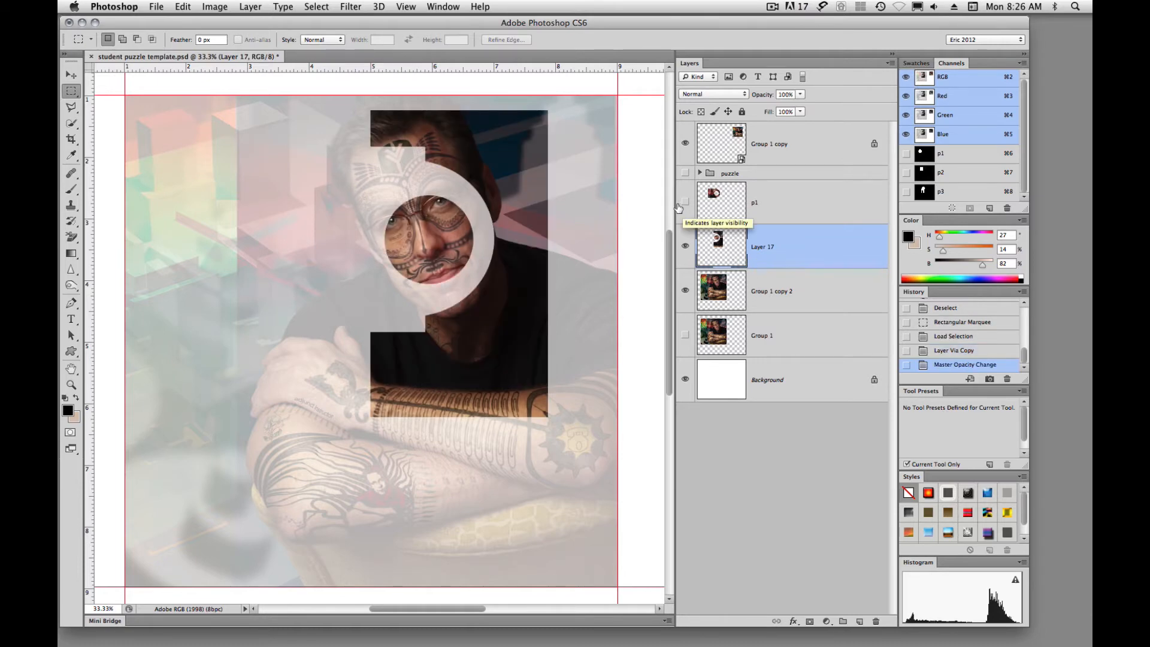
Switch visibility from the second piece back to p1, and rename the second piece's layer p2
{"action": "left_click", "coordinate": [685, 246]}
{"action": "left_click", "coordinate": [685, 203]}
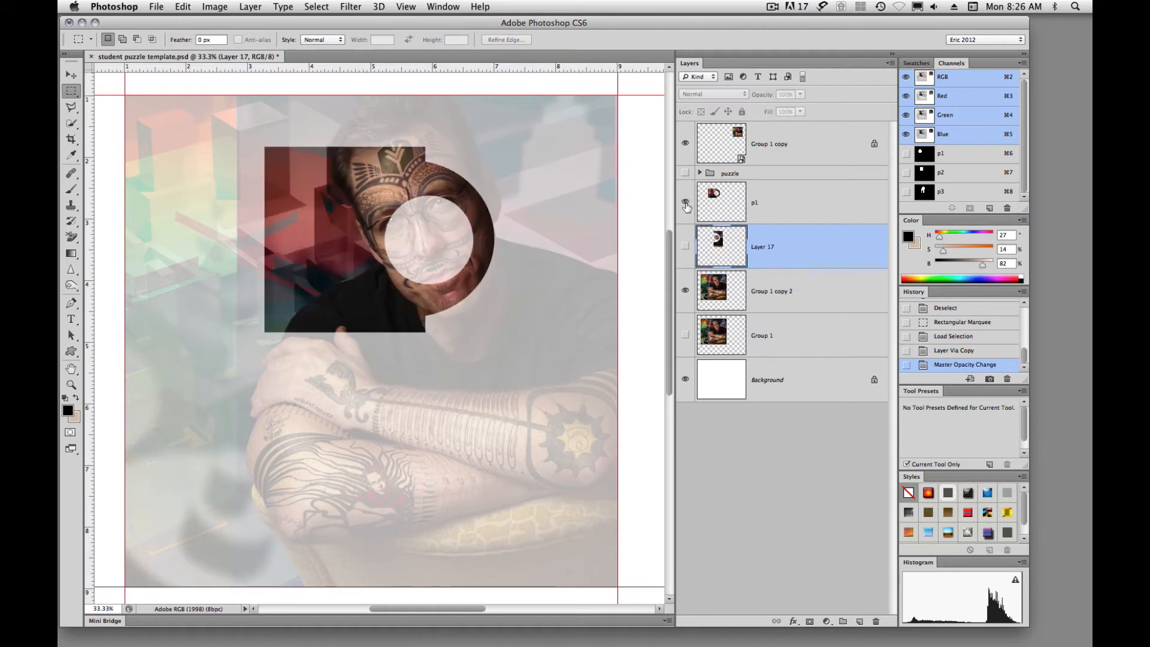
{"action": "double_click", "coordinate": [763, 248]}
{"action": "type", "text": "p2"}
{"action": "key", "text": "Return"}
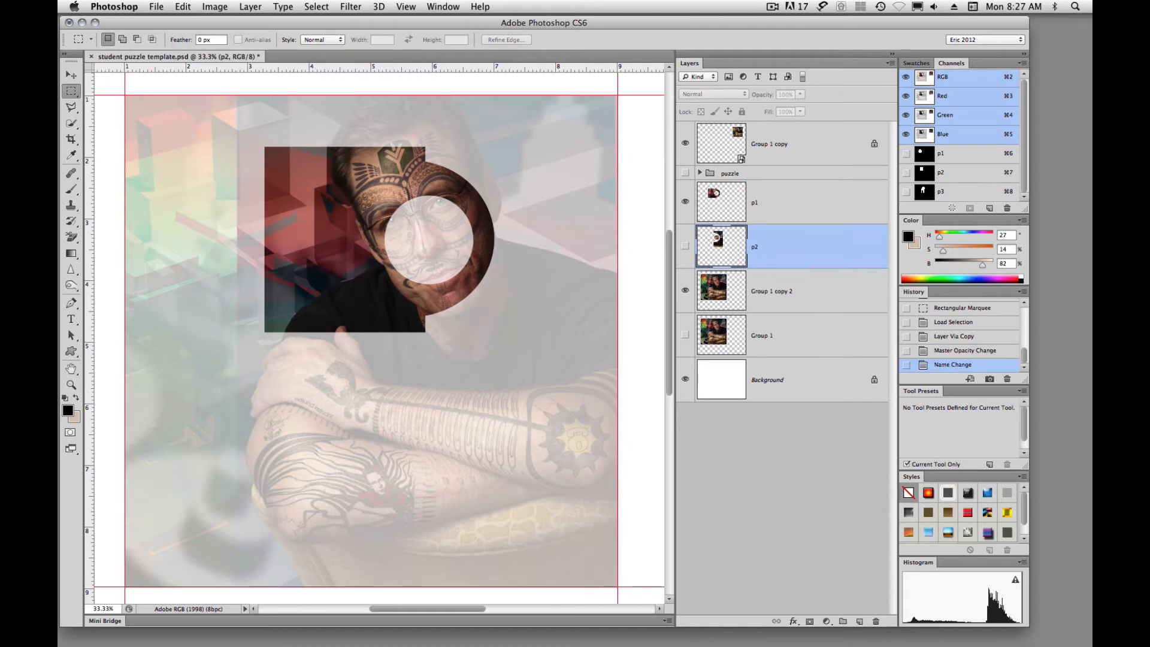
Show layer p2 and toggle the visibility of Group 1 copy 2 and p2 to check how the pieces fit
{"action": "left_click", "coordinate": [686, 248]}
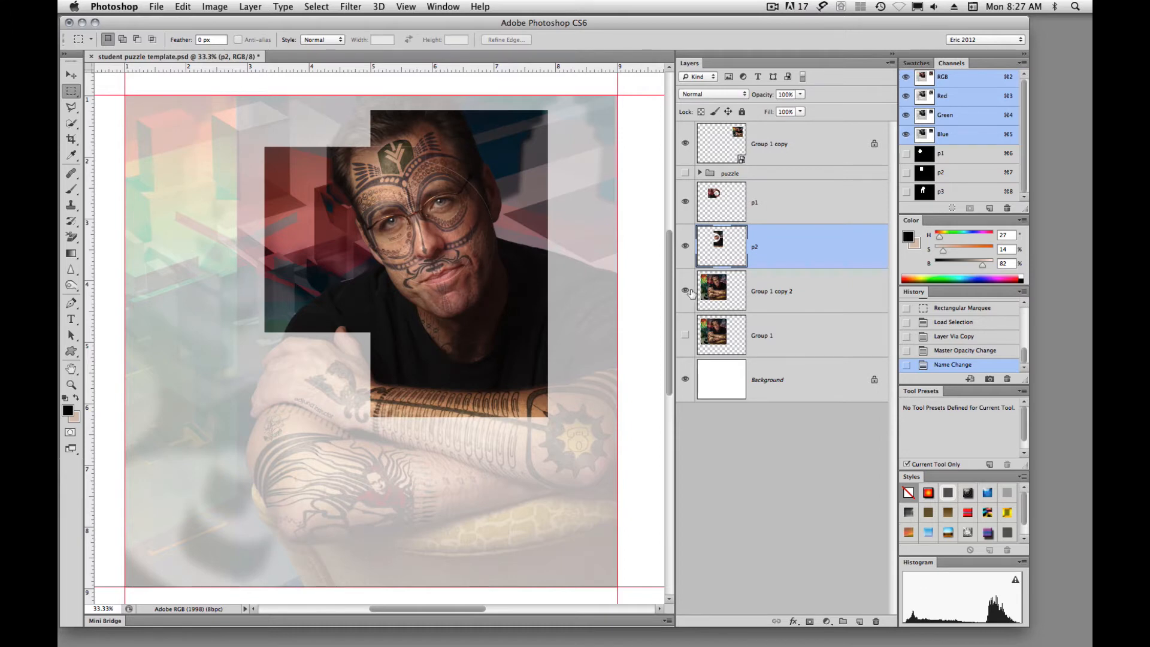
{"action": "left_click", "coordinate": [686, 294]}
{"action": "left_click", "coordinate": [686, 294]}
{"action": "left_click", "coordinate": [686, 247]}
{"action": "left_click", "coordinate": [686, 247]}
Compare Group 1 copy 2 at 100% and 30% opacity behind the pieces, and hide layer p2
{"action": "left_click", "coordinate": [722, 291]}
{"action": "key", "text": "0"}
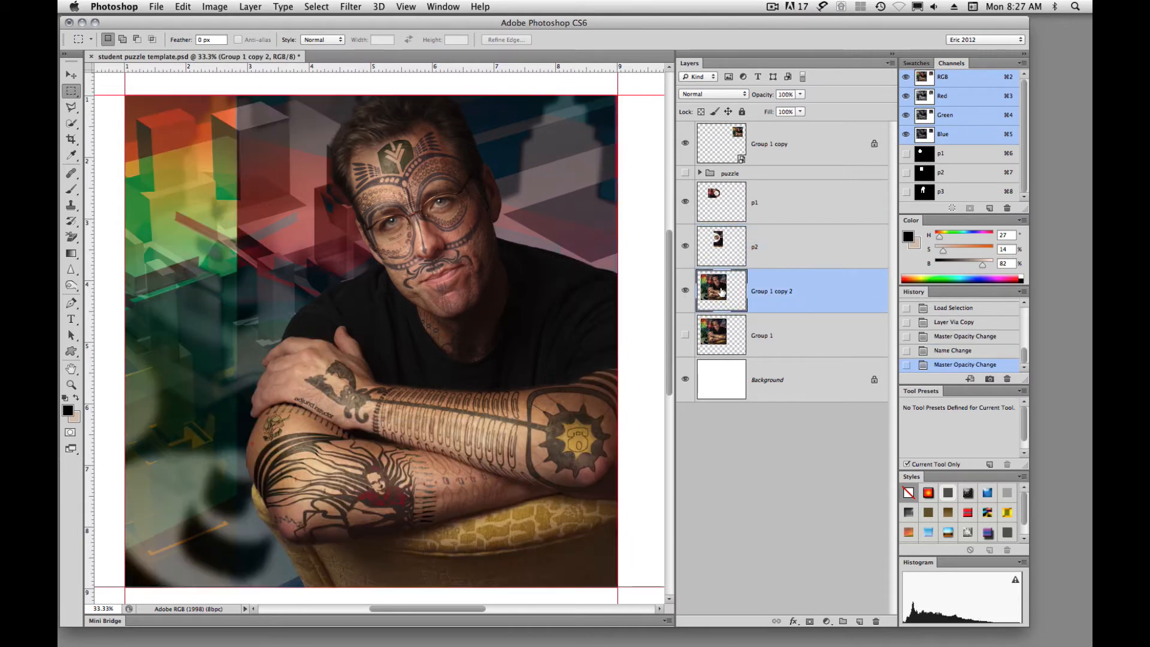
{"action": "key", "text": "0"}
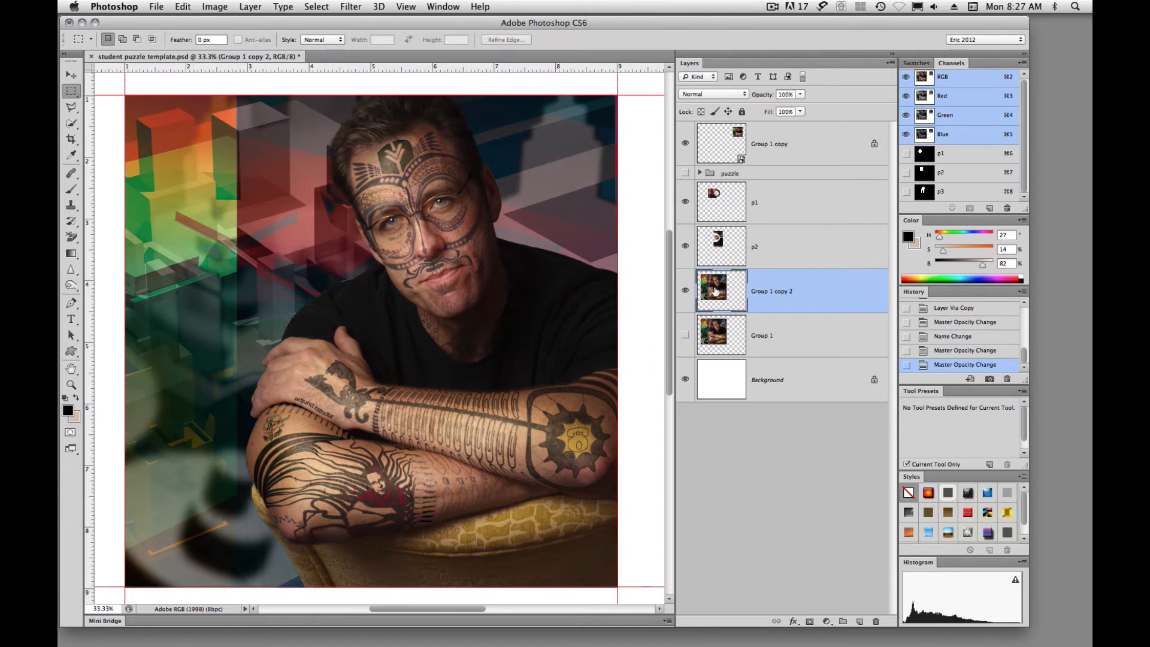
{"action": "key", "text": "3"}
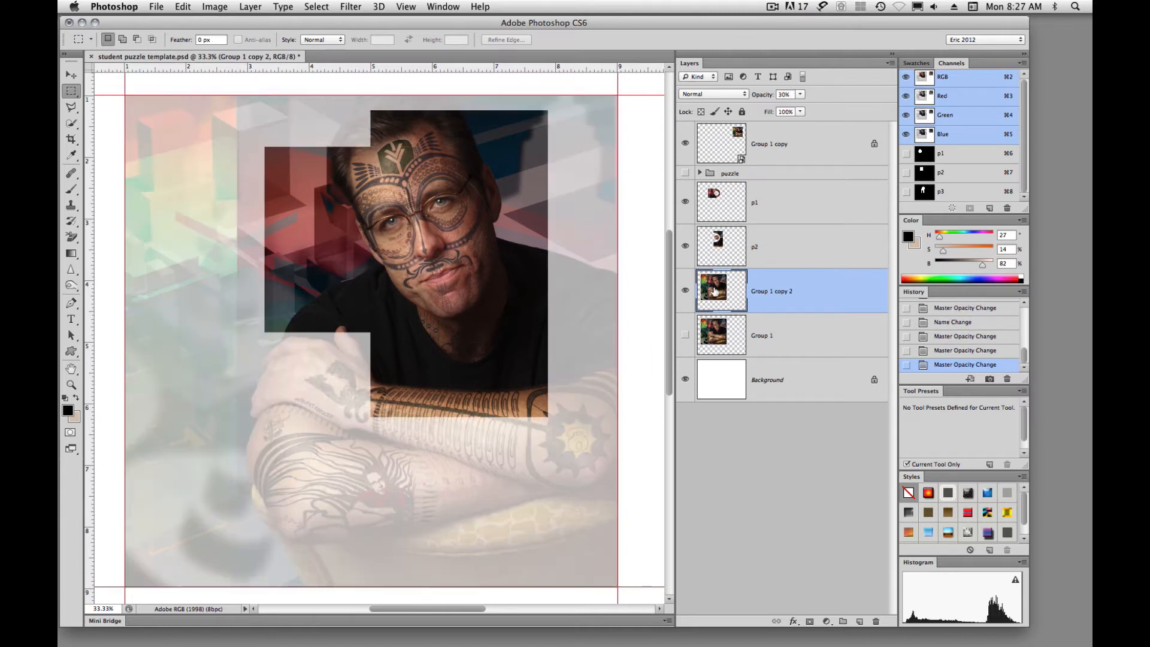
{"action": "left_click", "coordinate": [686, 247]}
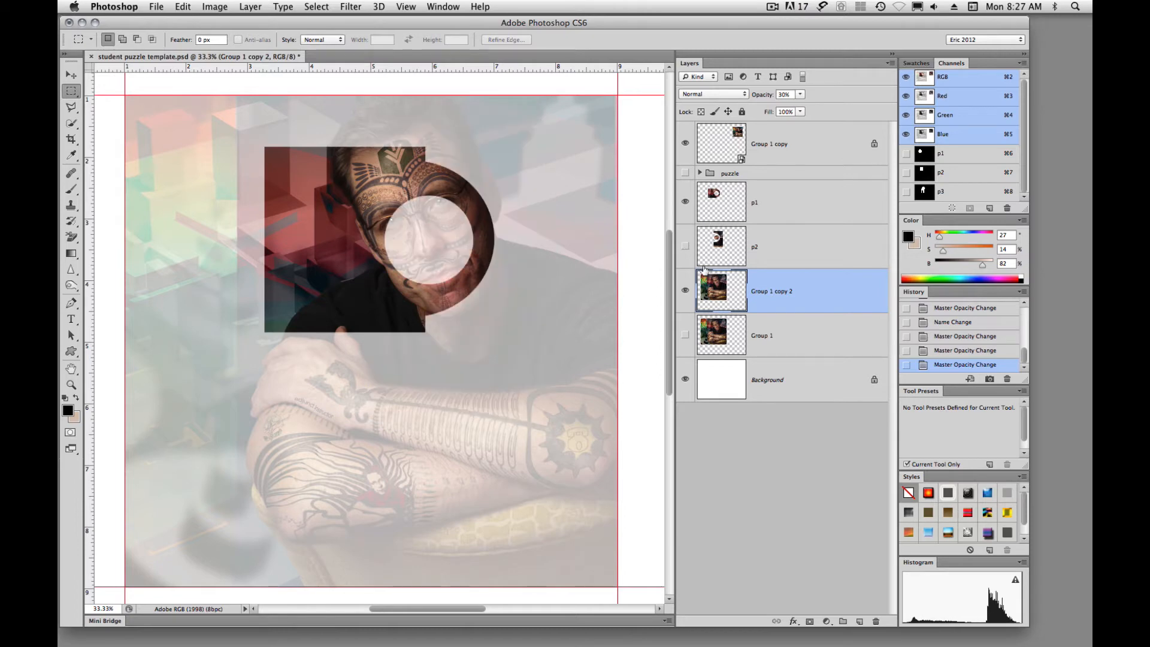
Show layer p2 without p1 and draw a large circular selection overlapping p2's lower-left corner
{"action": "left_click", "coordinate": [686, 247]}
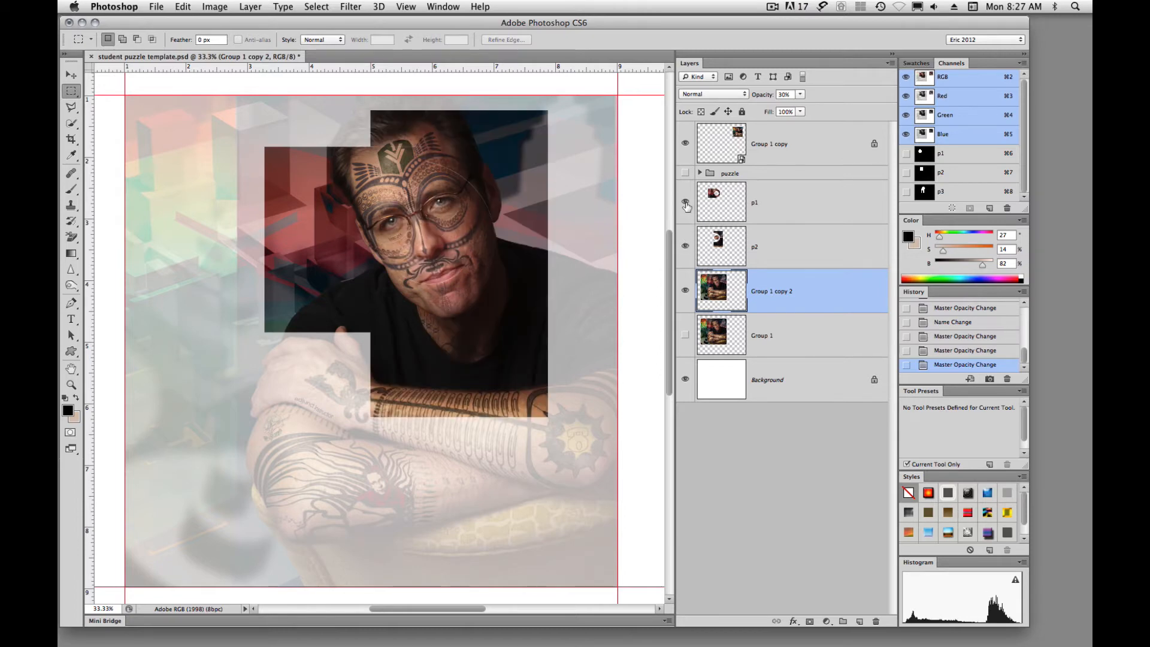
{"action": "left_click", "coordinate": [685, 202]}
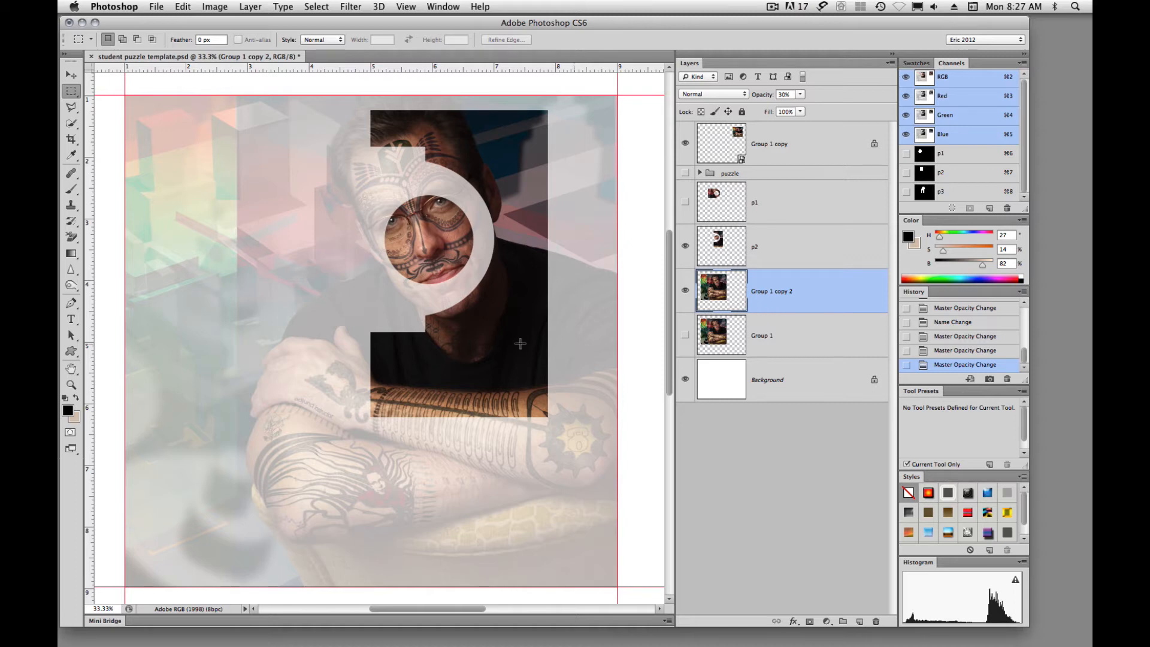
{"action": "key", "text": "shift+m"}
{"action": "left_click_drag", "start_coordinate": [298, 381], "coordinate": [548, 460]}
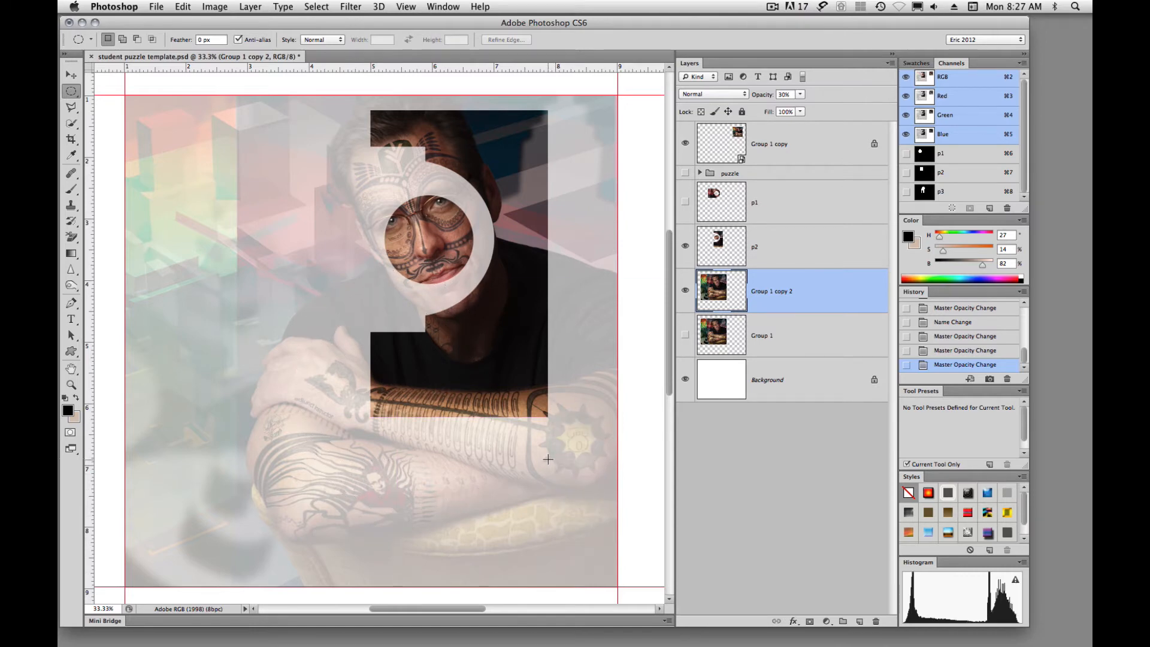
Add a wide rectangle extending left from the circular selection, and subtract a smaller rectangle from the upper edge where they meet
{"action": "key", "text": "shift+m"}
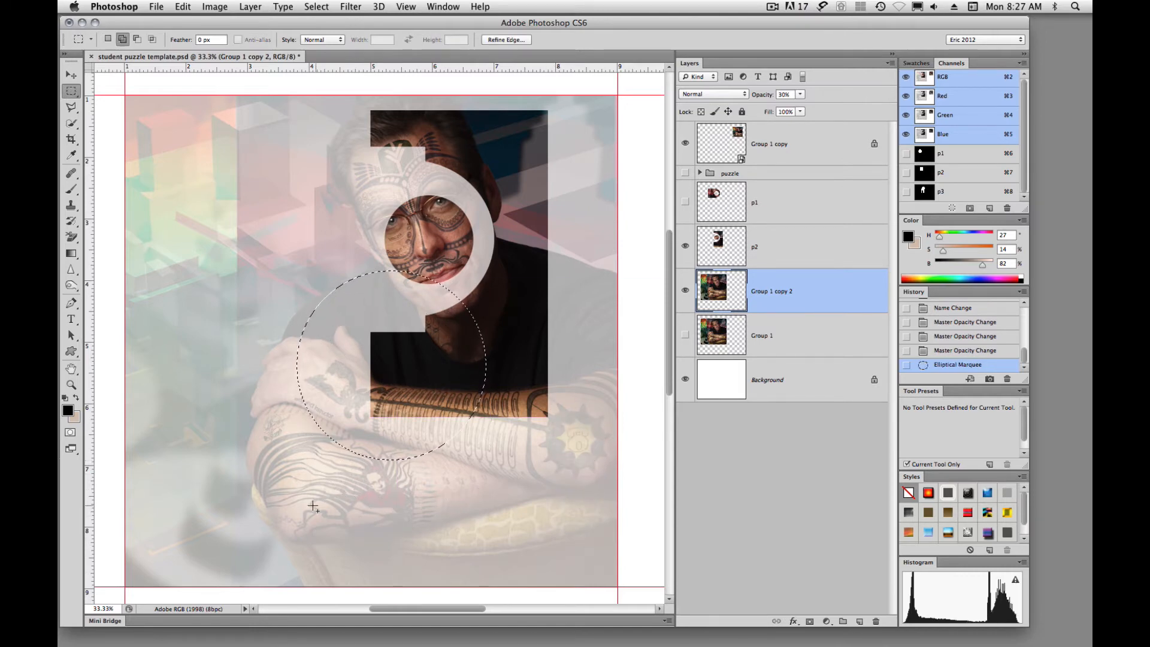
{"action": "left_click_drag", "start_coordinate": [200, 333], "coordinate": [358, 415]}
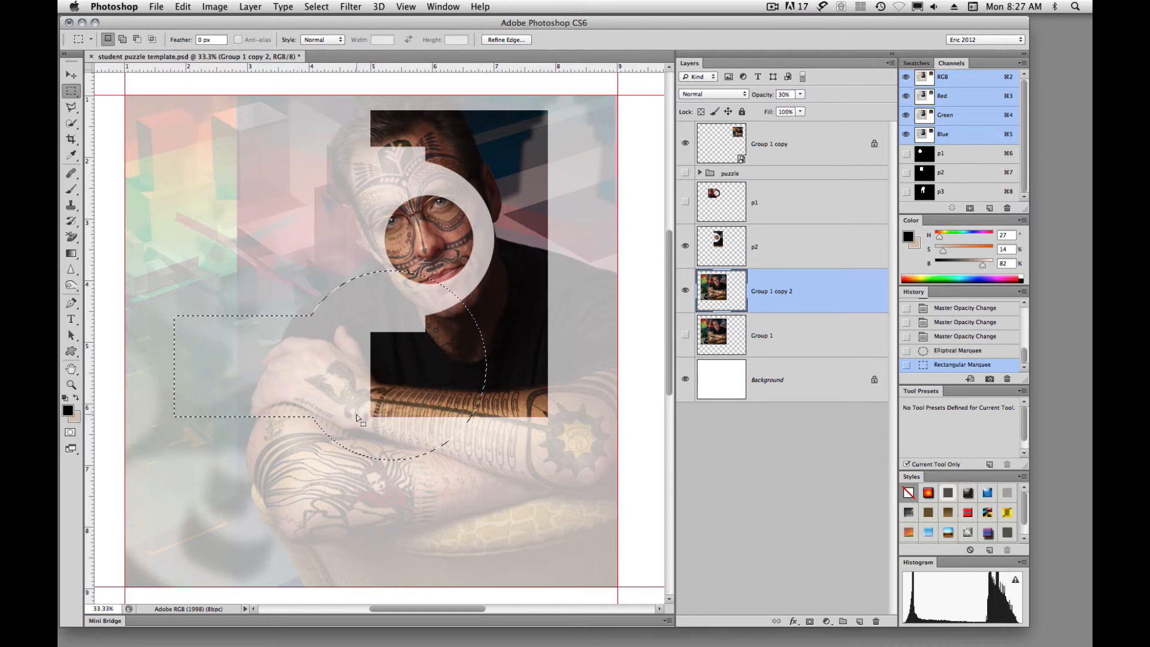
{"action": "key", "text": "alt"}
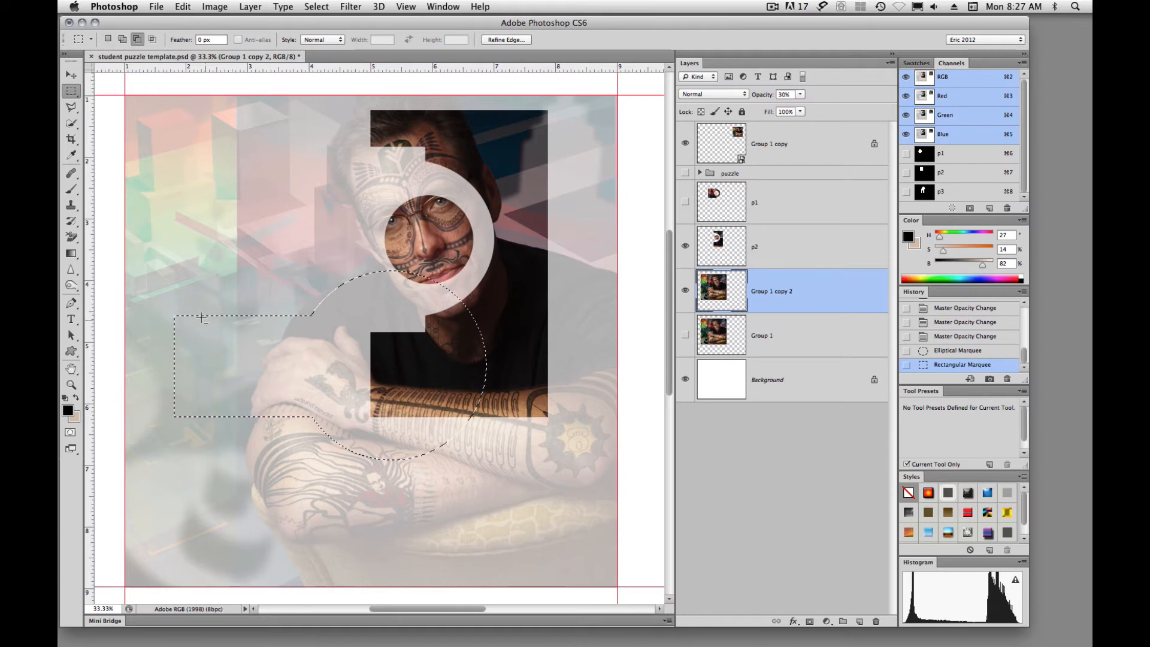
{"action": "left_click_drag", "start_coordinate": [257, 256], "coordinate": [339, 378]}
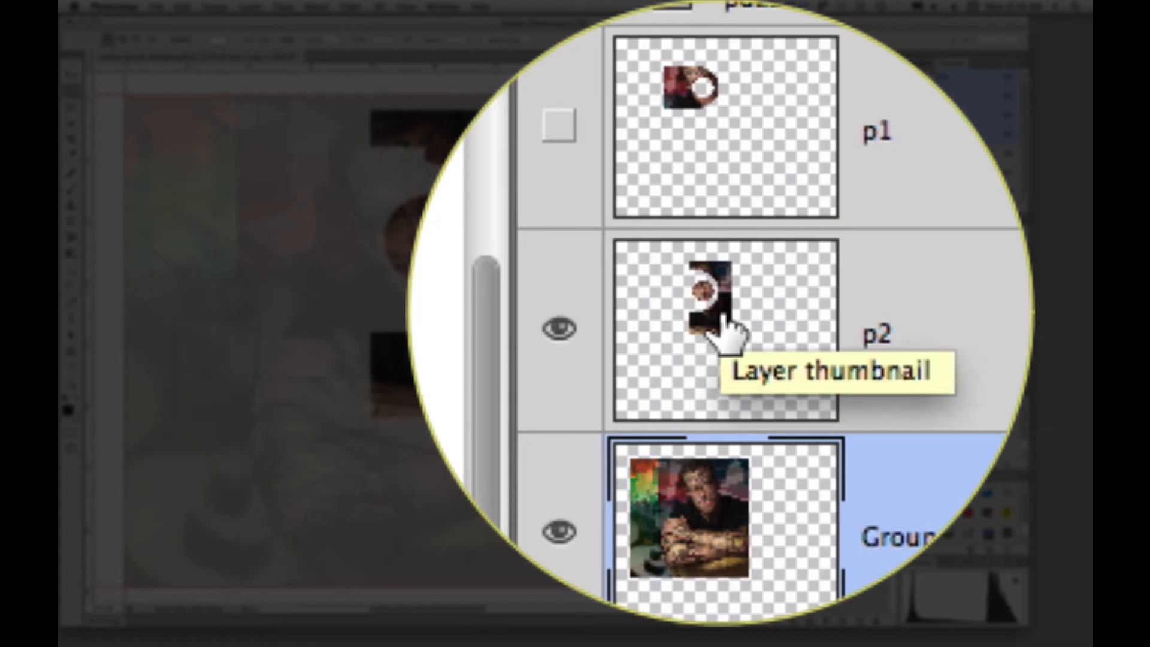
Subtract the outlines of layers p2 and p1 from the current selection
{"action": "left_click_drag", "start_coordinate": [726, 328], "coordinate": [727, 326]}
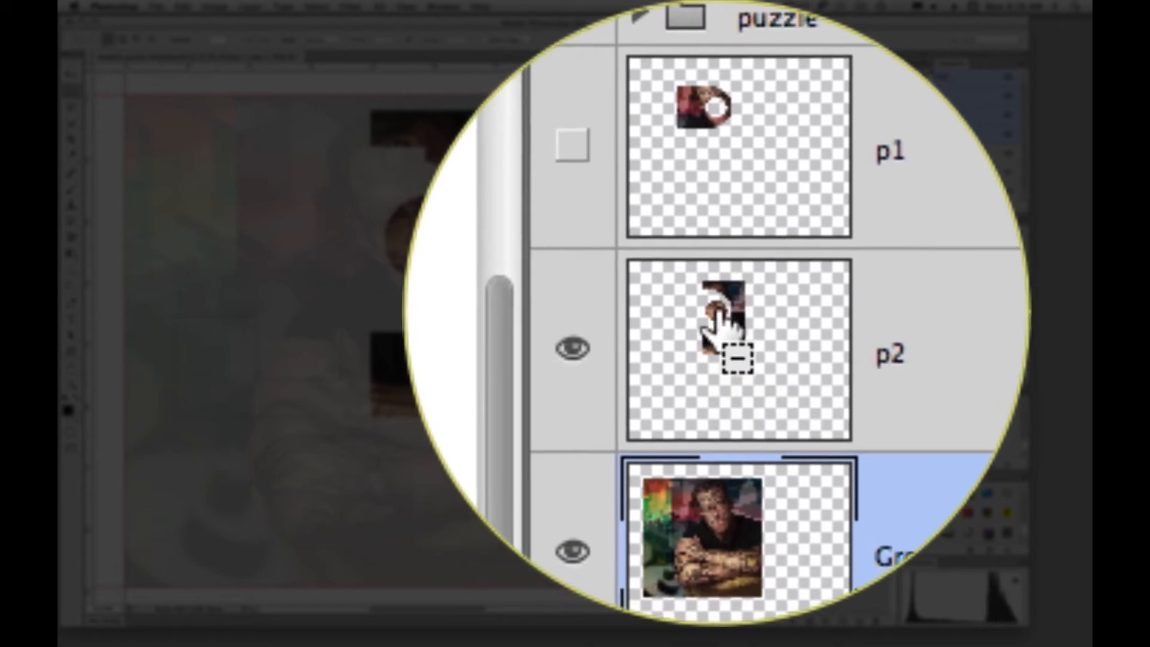
{"action": "left_click", "coordinate": [719, 312], "text": "alt+super"}
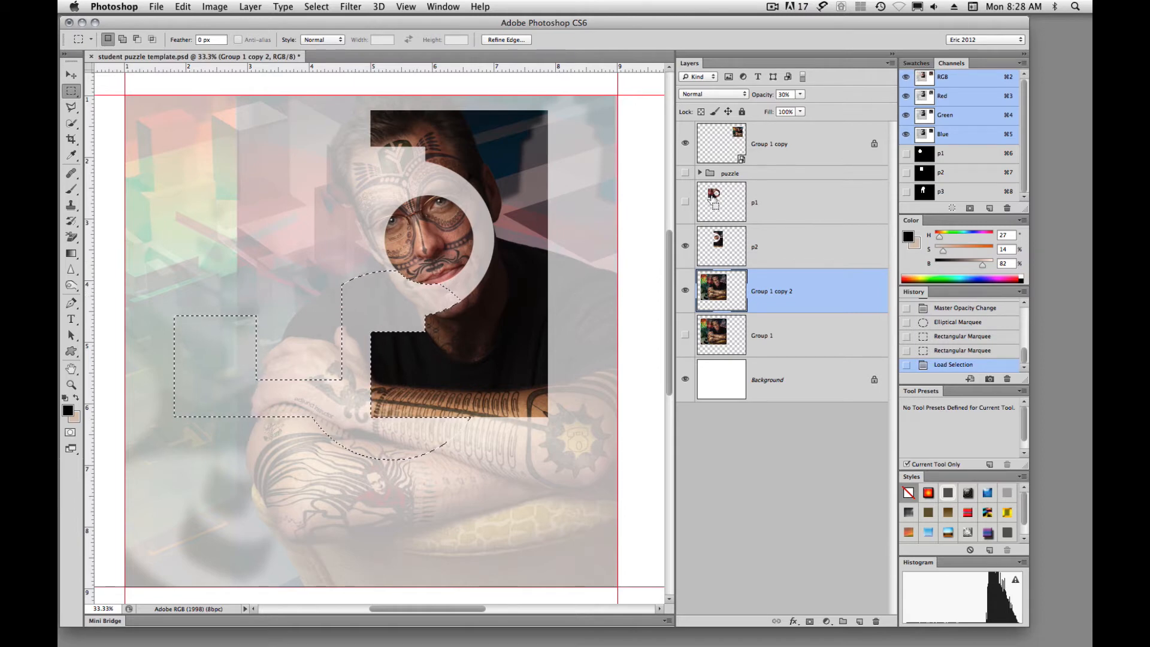
{"action": "left_click", "coordinate": [713, 196], "text": "super"}
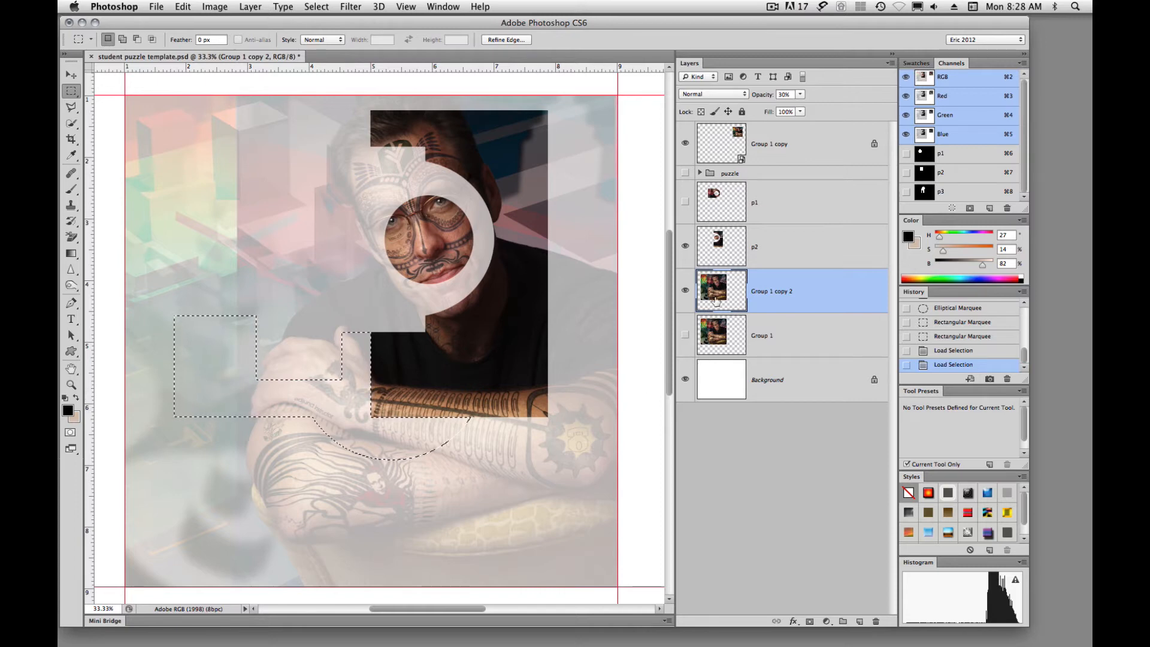
Show p1 and copy the selected area of Group 1 copy 2 to a new layer named p3 at 100% opacity
{"action": "left_click", "coordinate": [686, 201]}
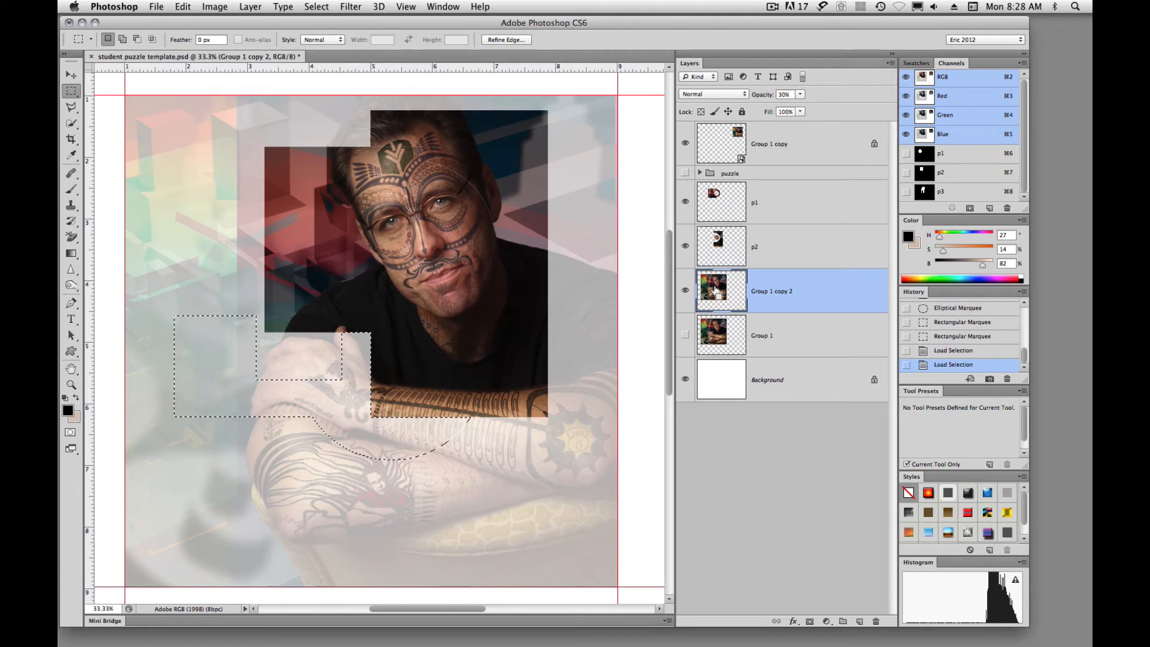
{"action": "key", "text": "super+j"}
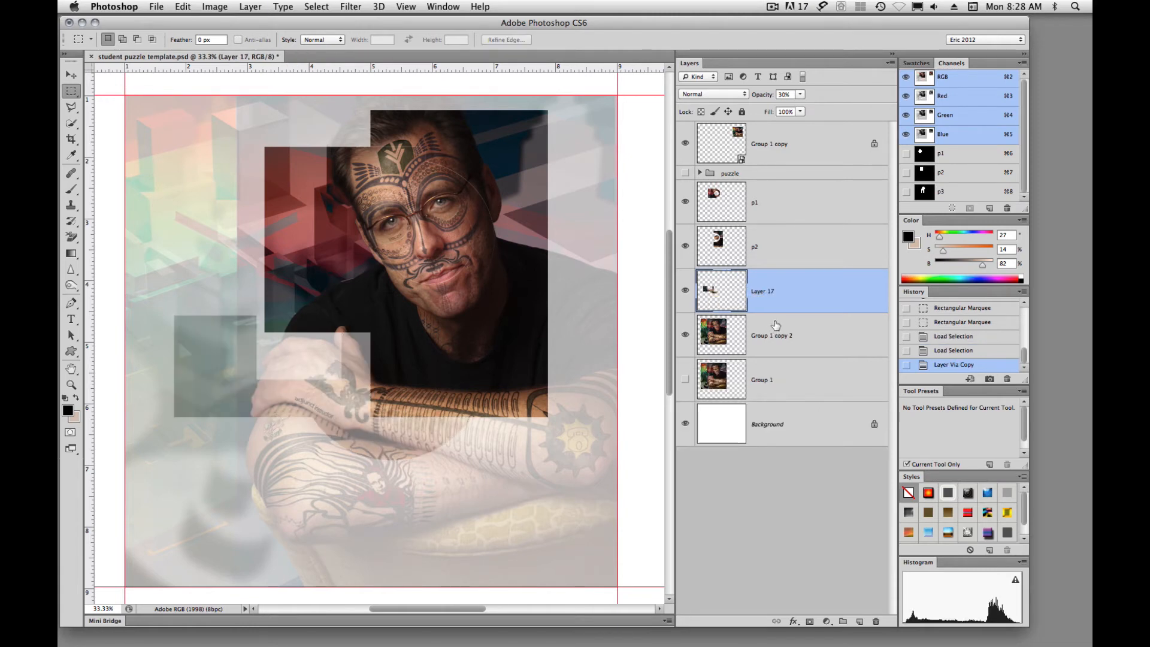
{"action": "key", "text": "0"}
{"action": "double_click", "coordinate": [760, 291]}
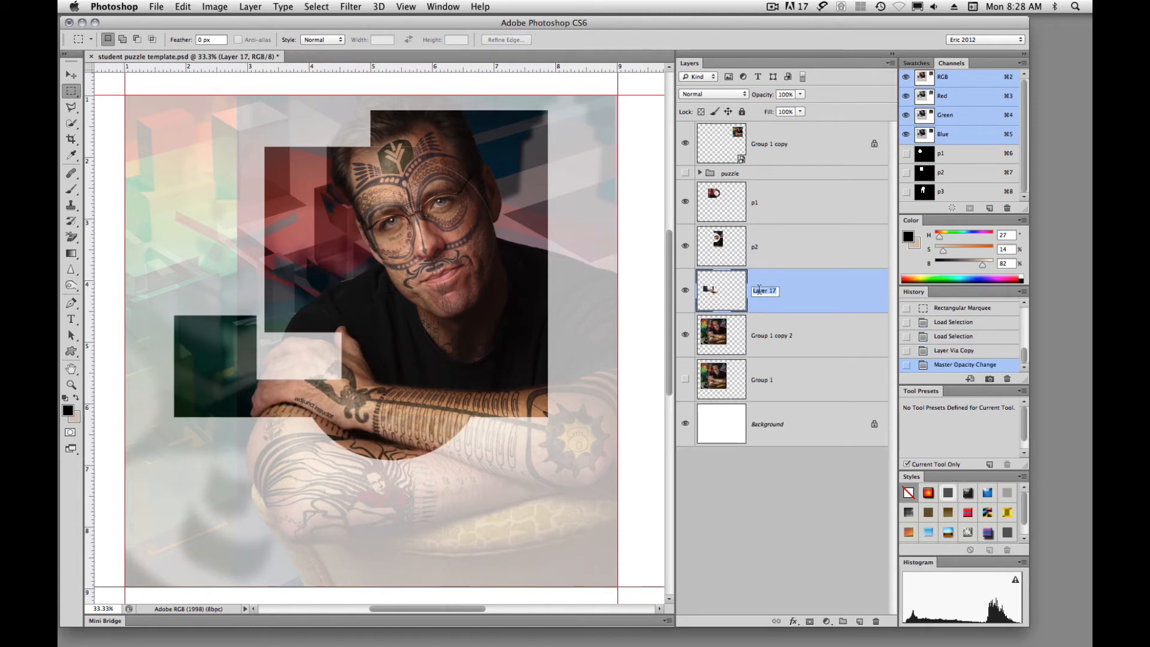
{"action": "type", "text": "p3"}
{"action": "key", "text": "Return"}
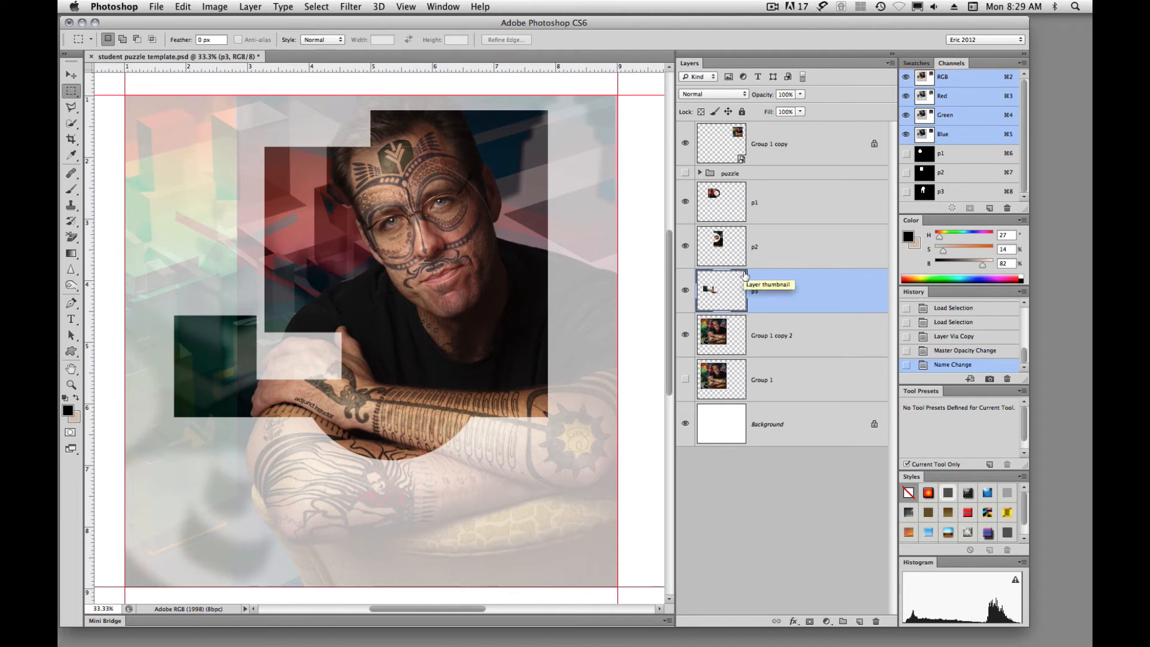
Load p3's outline as a selection, add the outlines of p2 and p1, and deselect
{"action": "left_click", "coordinate": [707, 290], "text": "super"}
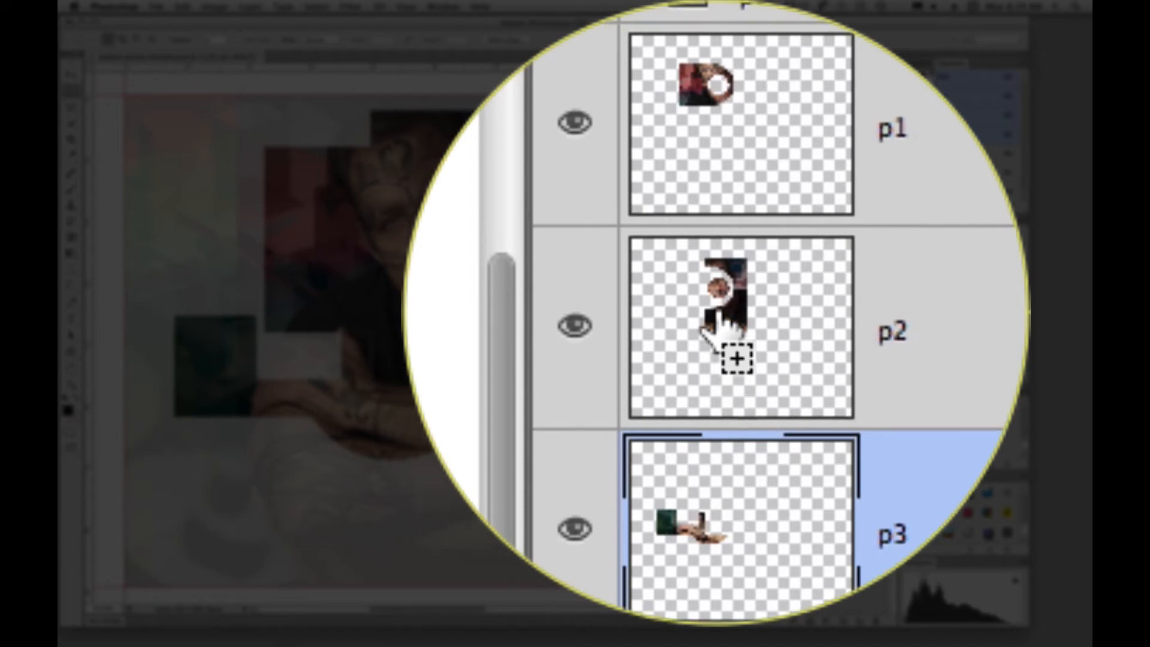
{"action": "left_click", "coordinate": [718, 312], "text": "shift+super"}
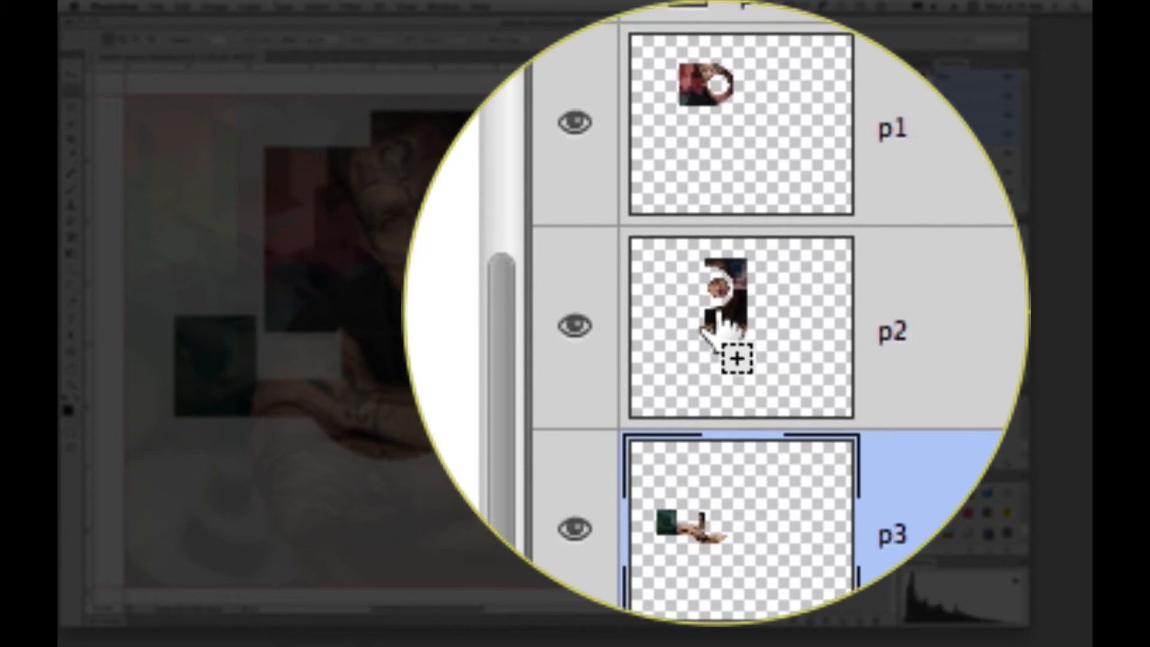
{"action": "left_click_drag", "start_coordinate": [719, 317], "coordinate": [722, 321]}
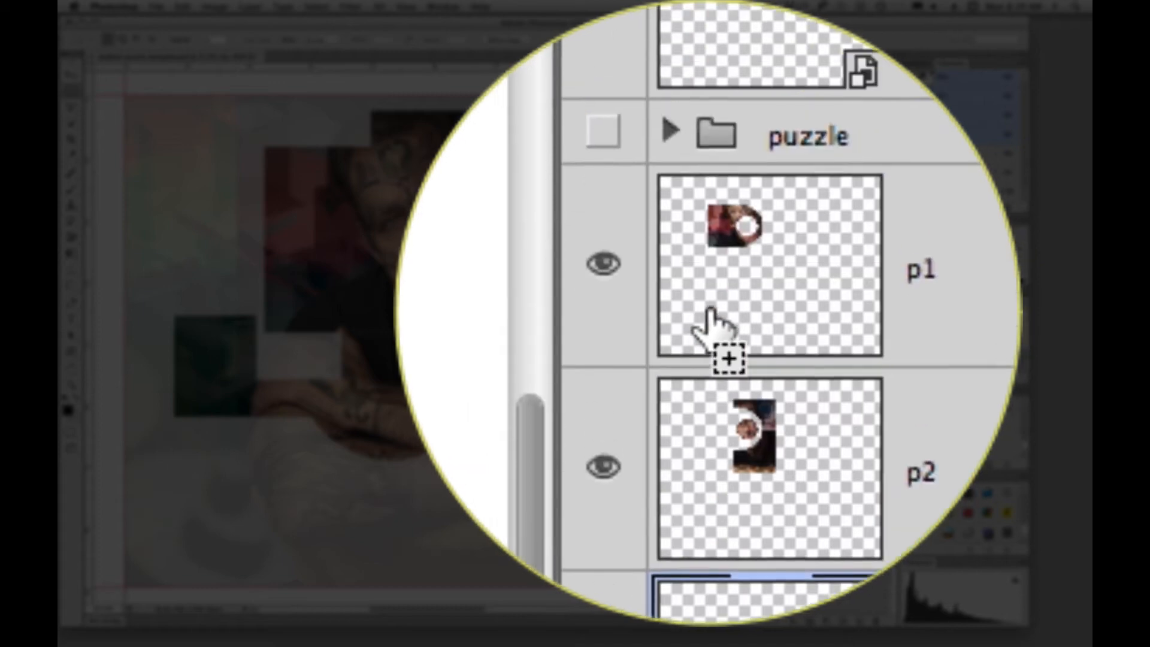
{"action": "left_click", "coordinate": [716, 311], "text": "shift+super"}
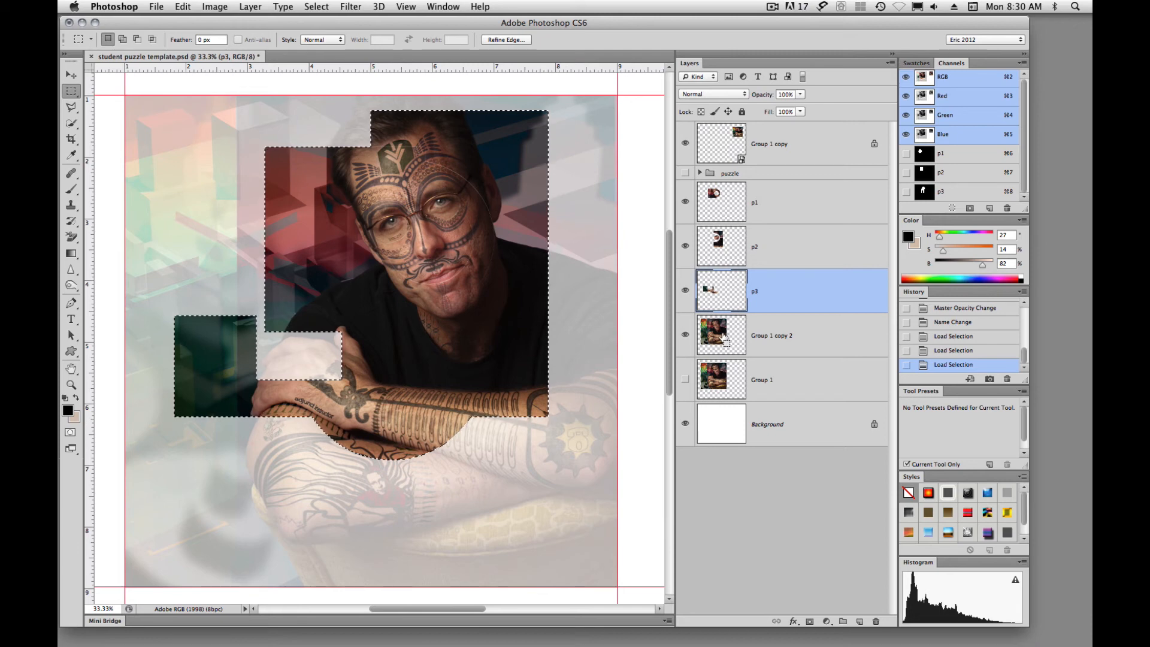
{"action": "key", "text": "super+d"}
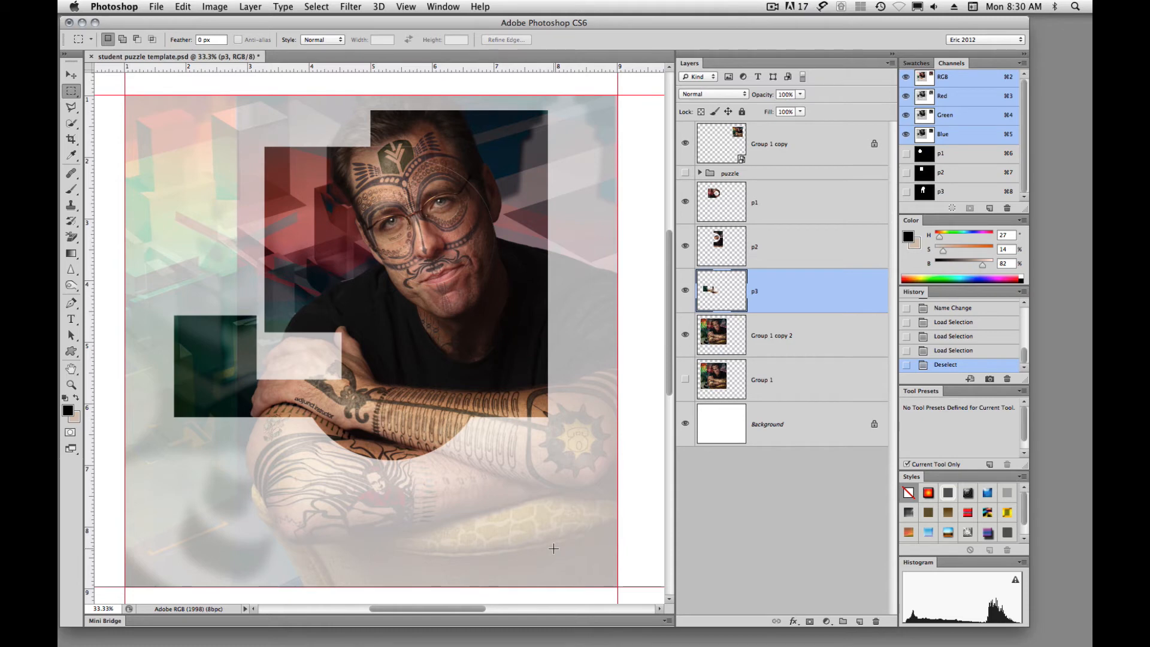
Draw a tall elliptical selection over p3's left block, intersect it with p3's outline, and undo the intersection
{"action": "key", "text": "shift+m"}
{"action": "left_click_drag", "start_coordinate": [139, 262], "coordinate": [234, 486]}
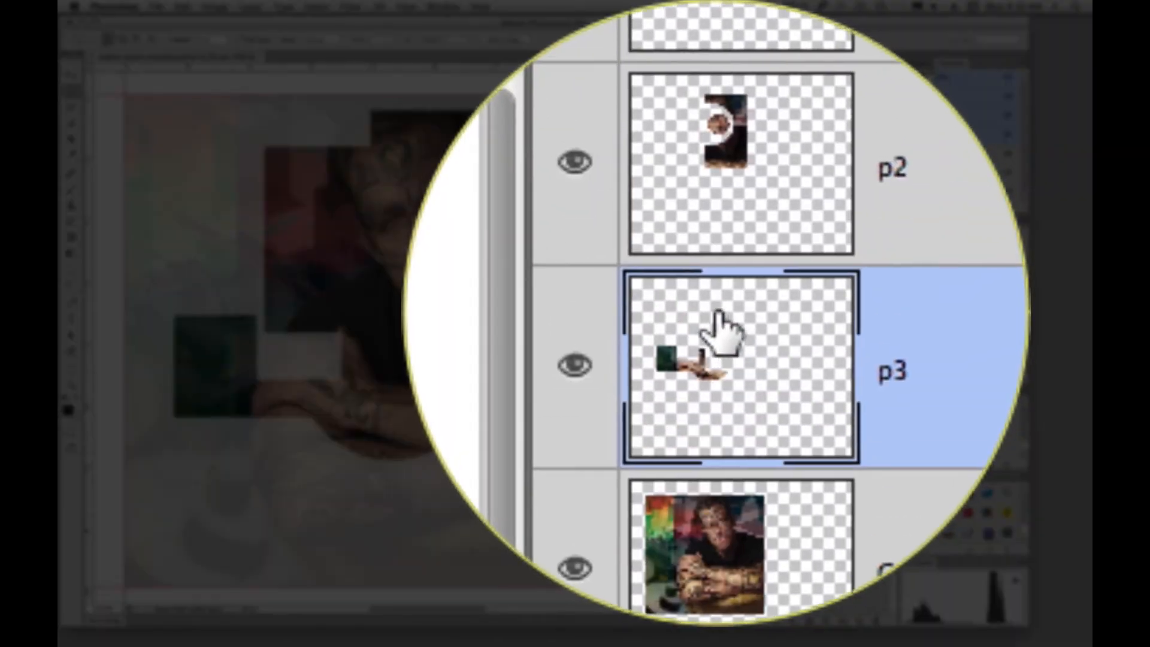
{"action": "left_click_drag", "start_coordinate": [719, 324], "coordinate": [716, 317]}
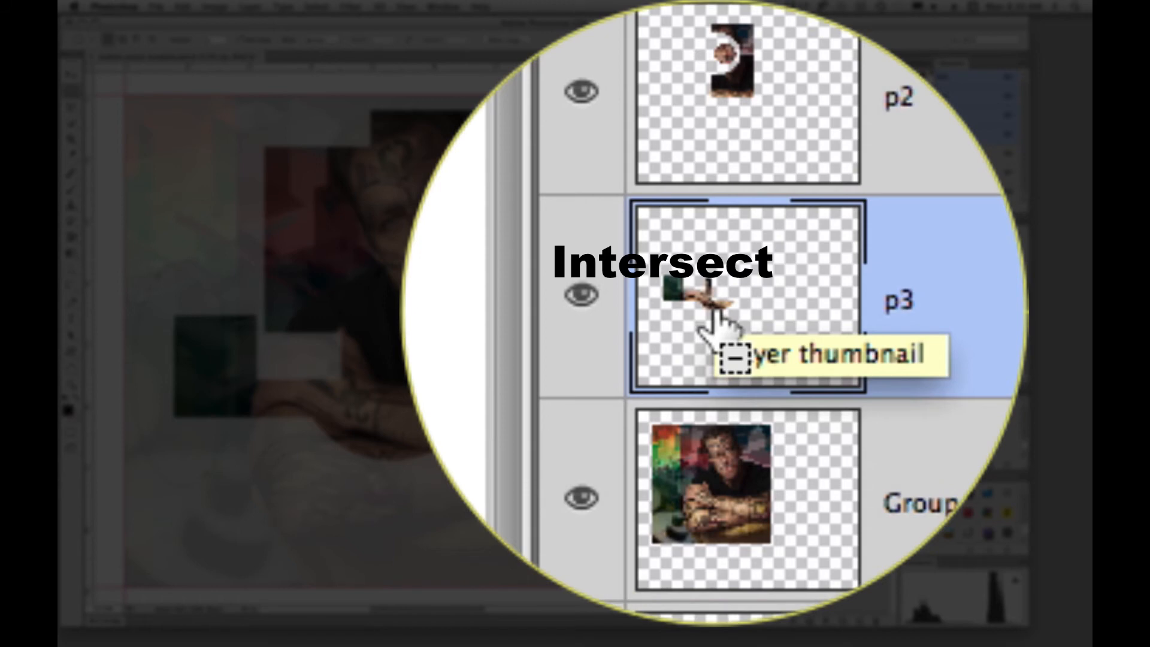
{"action": "key", "text": "shift"}
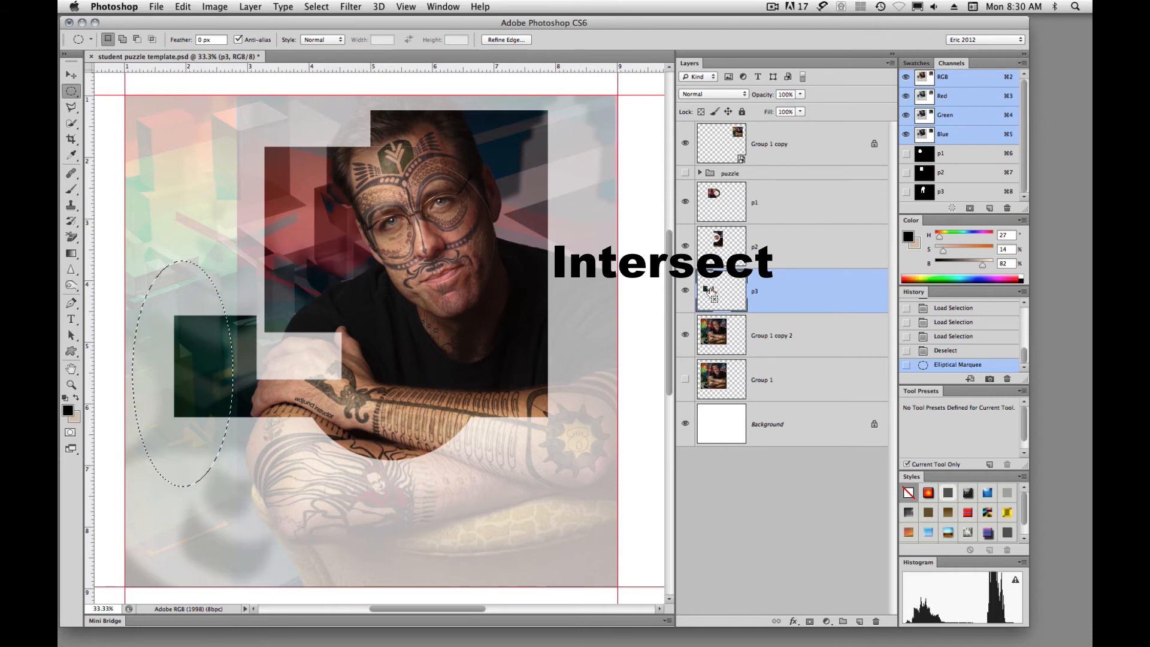
{"action": "left_click", "coordinate": [709, 290], "text": "alt+shift+super"}
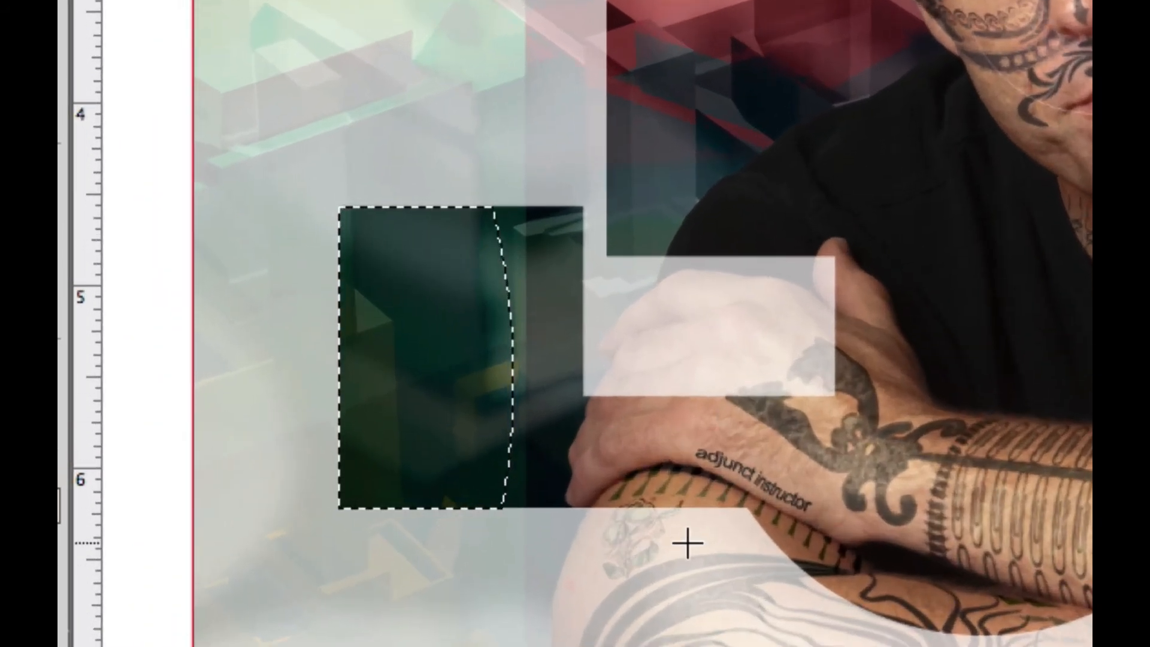
{"action": "key", "text": "super+z"}
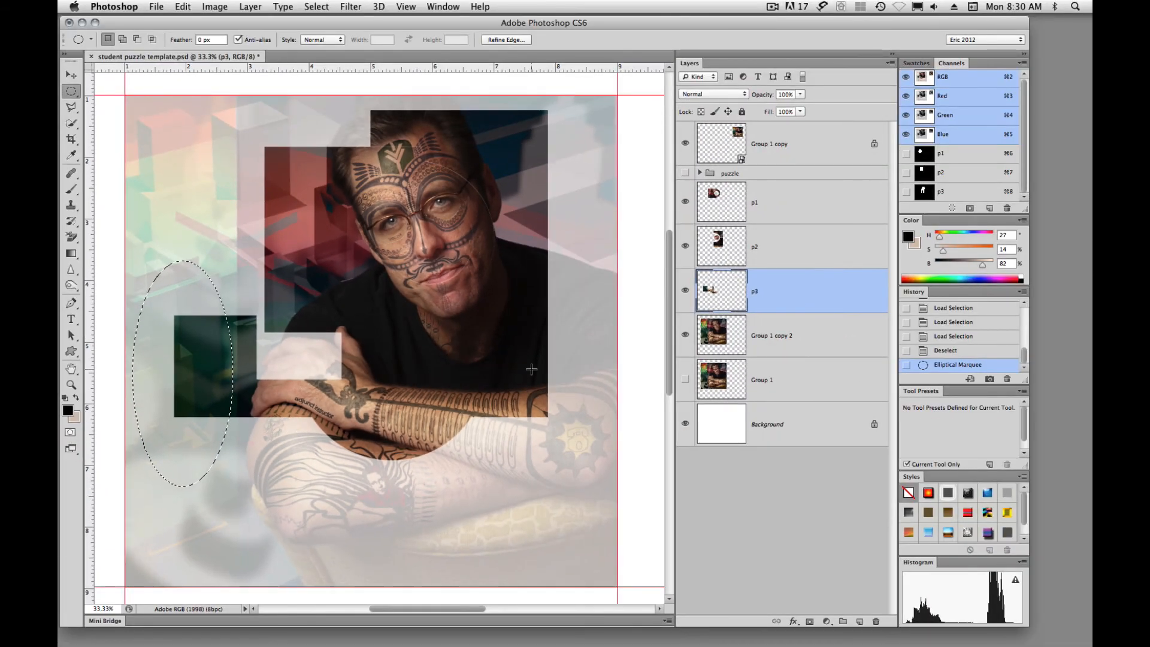
Move the elliptical selection over p2's right edge, intersect it with p2's outline, and deselect
{"action": "left_click_drag", "start_coordinate": [164, 366], "coordinate": [497, 245]}
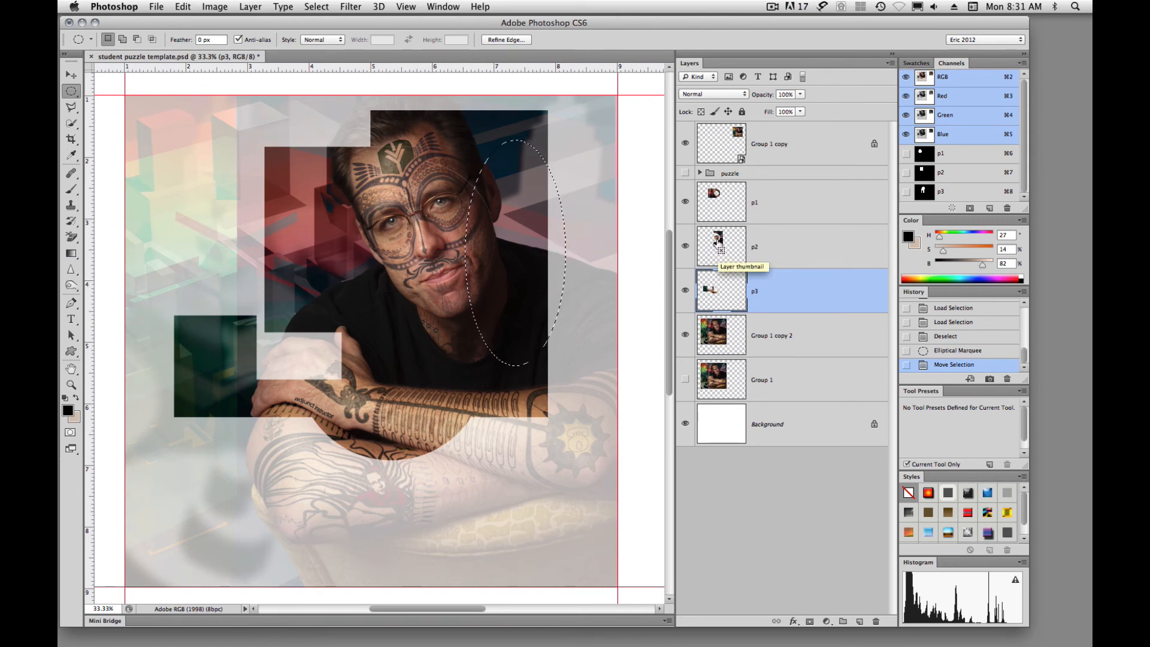
{"action": "left_click", "coordinate": [722, 253], "text": "alt+shift+super"}
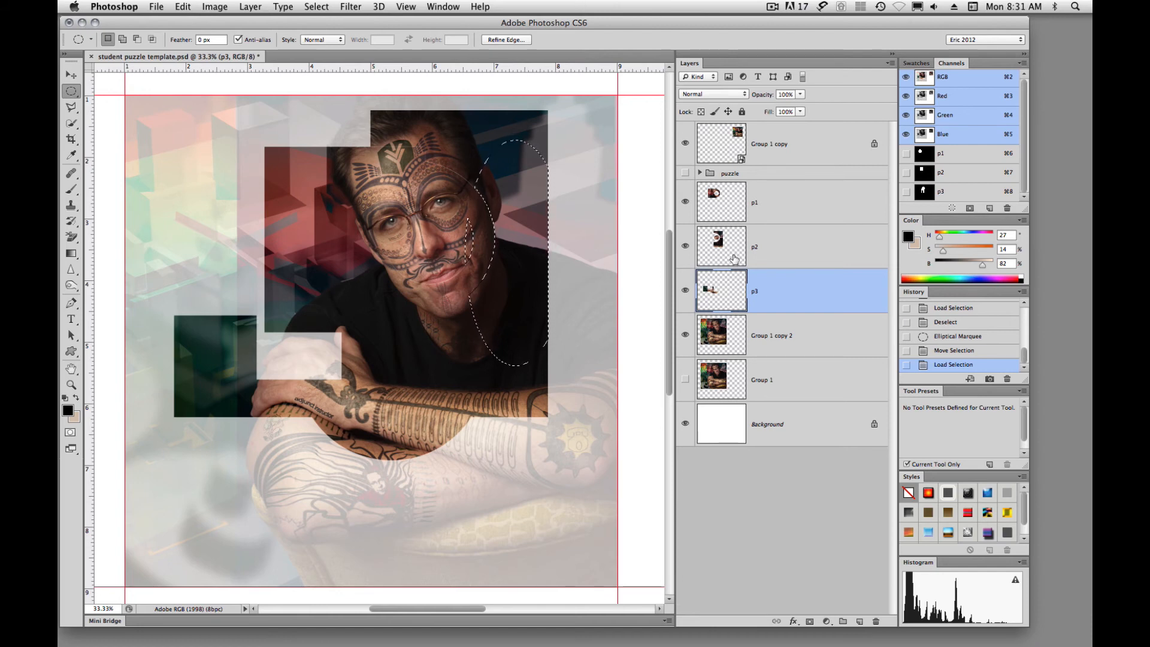
{"action": "key", "text": "super+d"}
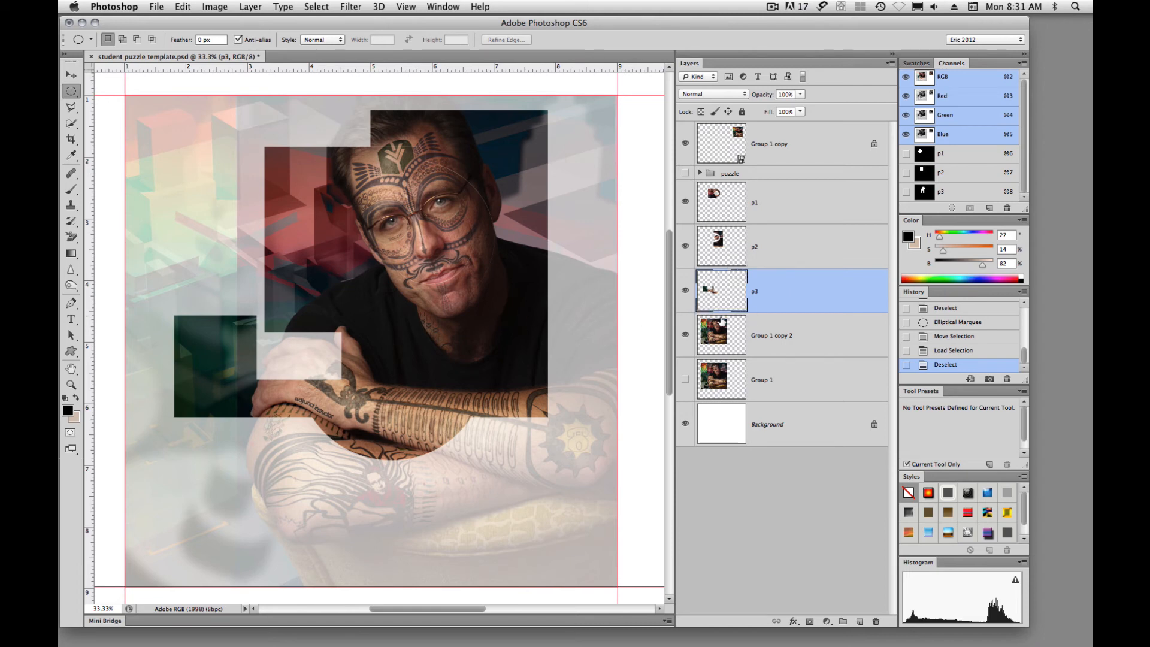
Select the pixels of layer p2 and those of layer p1 in turn, and deselect
{"action": "right_click", "coordinate": [717, 294]}
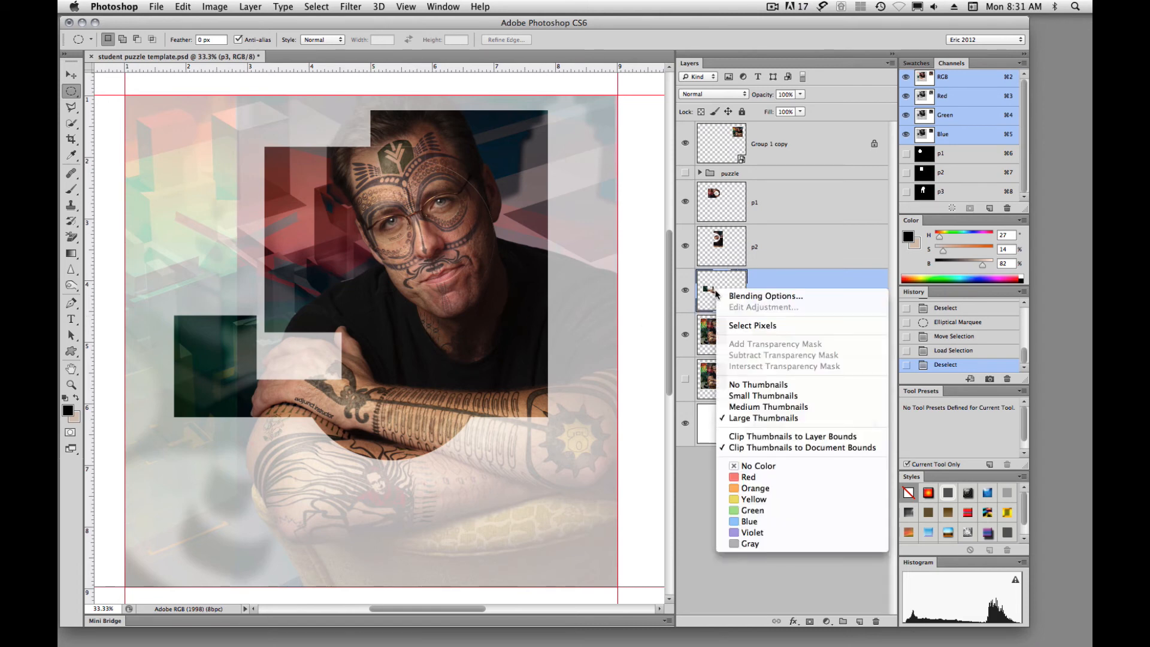
{"action": "left_click", "coordinate": [623, 317]}
{"action": "right_click", "coordinate": [728, 241]}
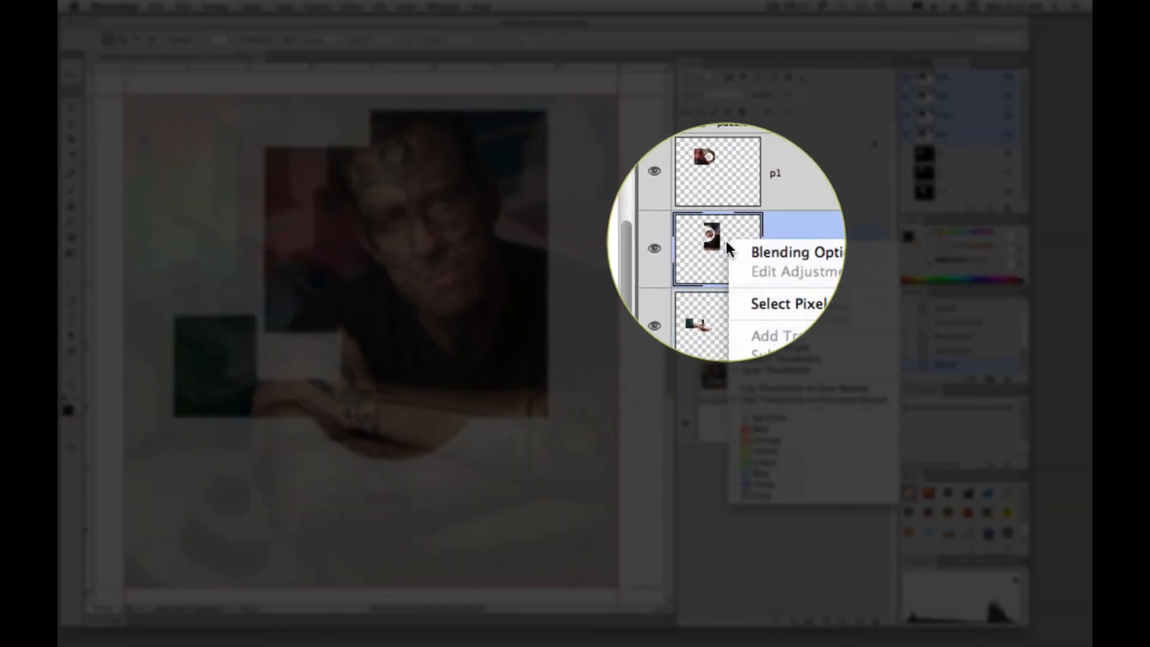
{"action": "left_click", "coordinate": [749, 277]}
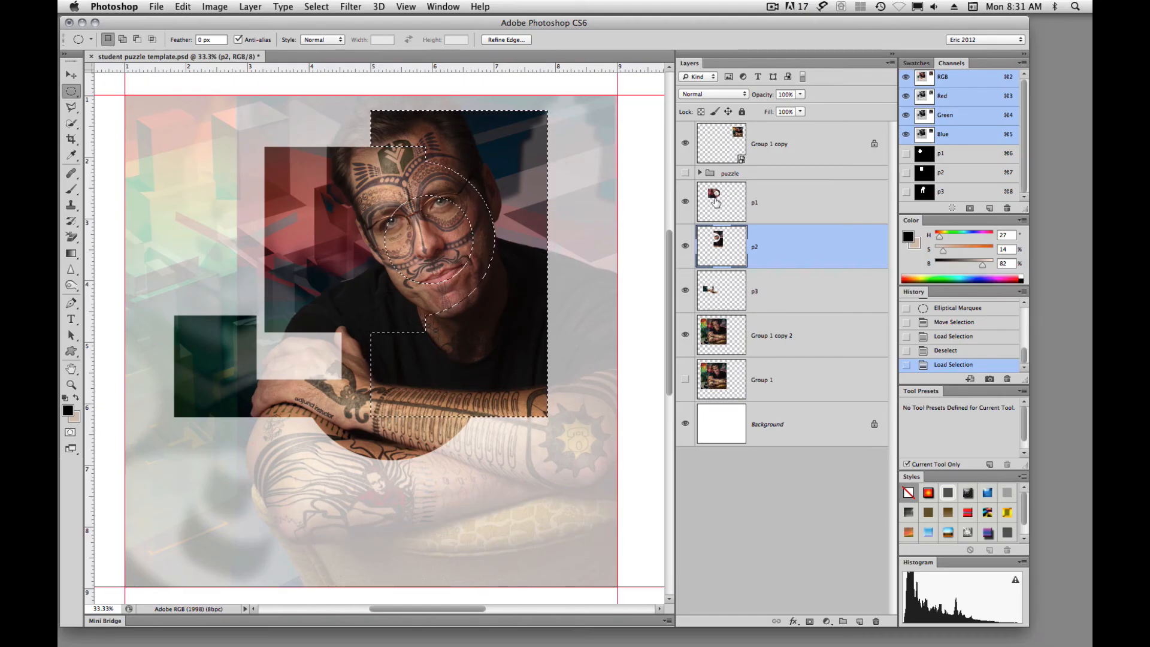
{"action": "right_click", "coordinate": [716, 202]}
{"action": "left_click", "coordinate": [735, 232]}
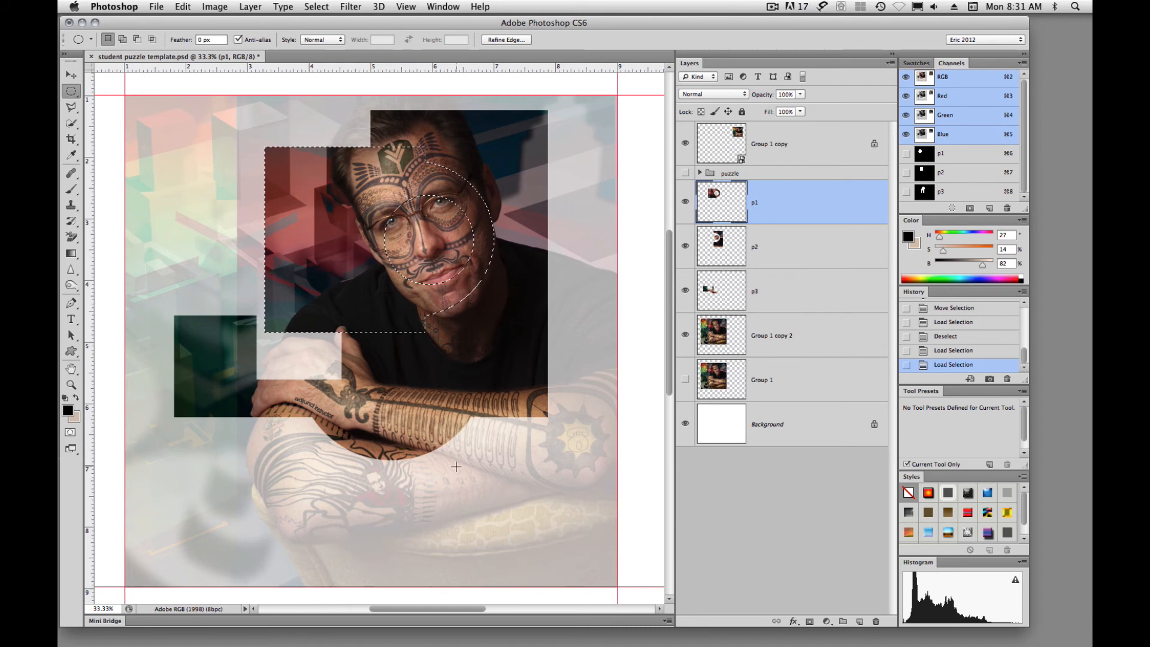
{"action": "left_click", "coordinate": [515, 487]}
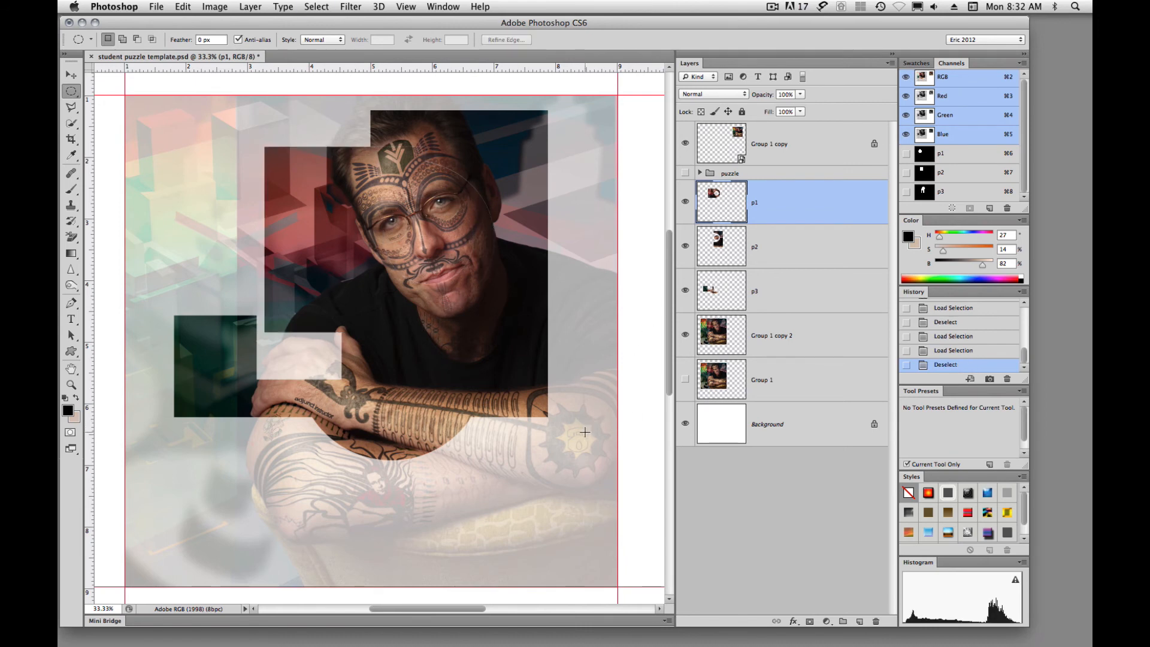
Draw a rectangular selection overlapping p2's lower-right corner and subtract p2's transparency mask from it
{"action": "left_click_drag", "start_coordinate": [556, 507], "coordinate": [490, 449]}
{"action": "left_click", "coordinate": [490, 447]}
{"action": "left_click_drag", "start_coordinate": [551, 489], "coordinate": [474, 272]}
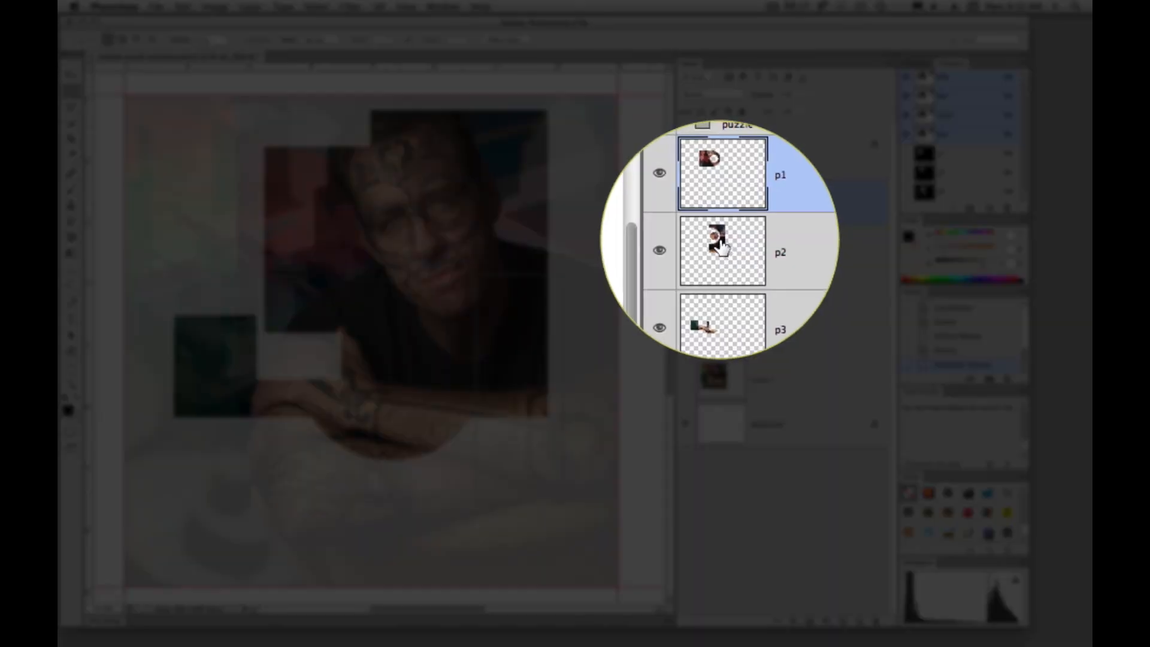
{"action": "right_click", "coordinate": [724, 245]}
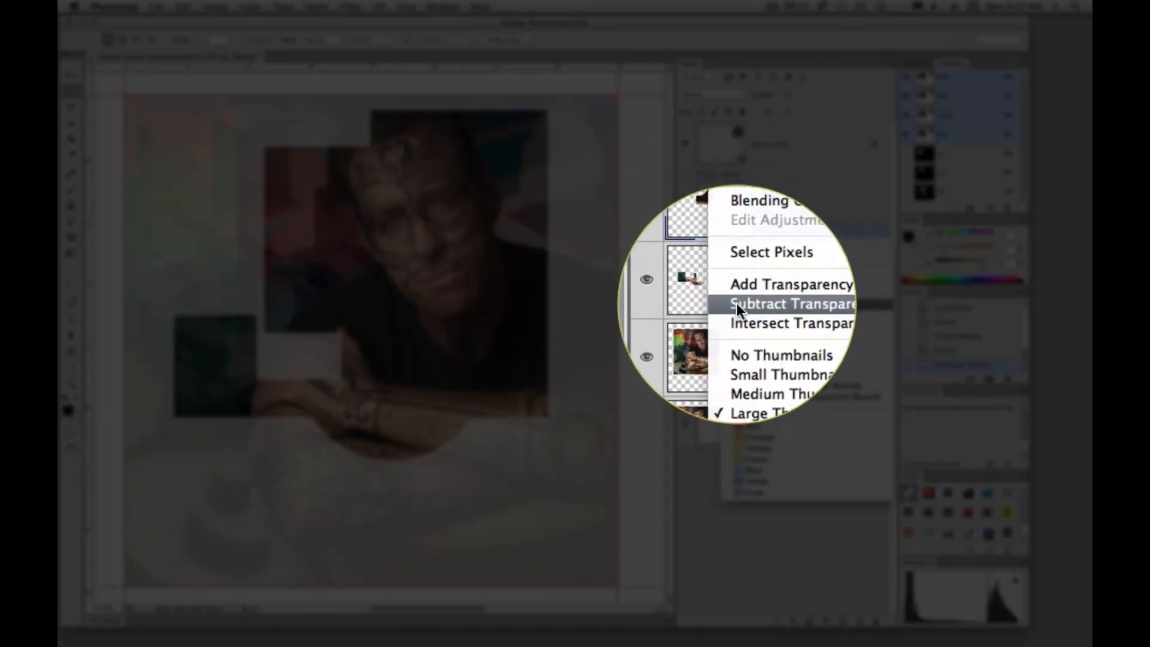
{"action": "left_click", "coordinate": [737, 305]}
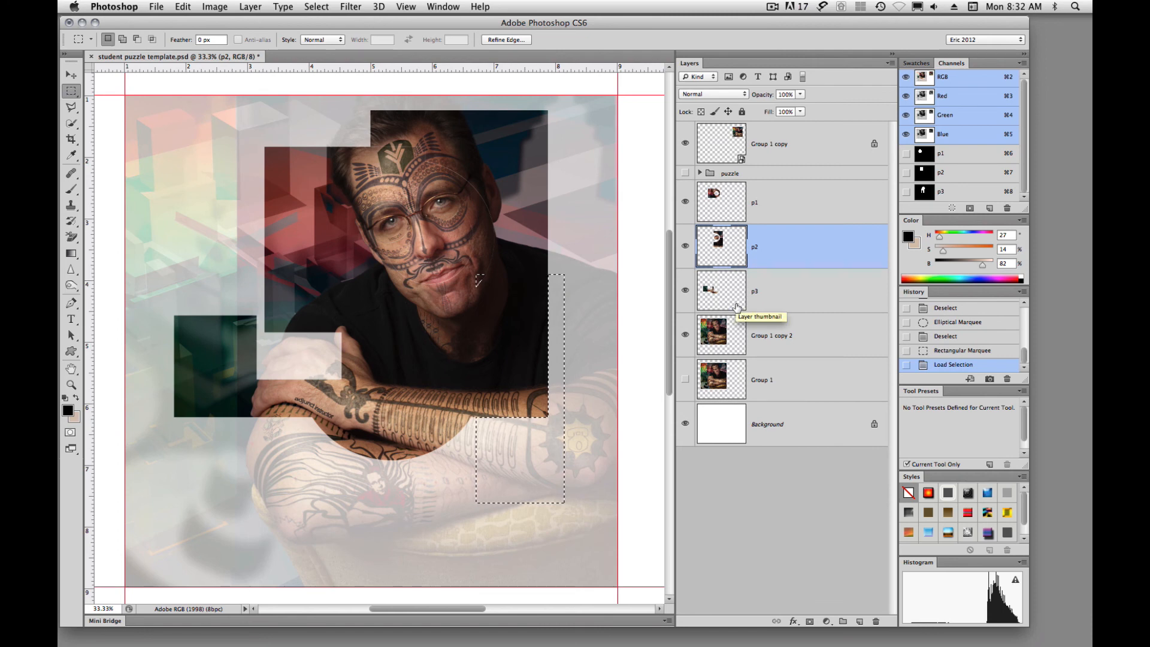
Replace the current selection with a wide rectangle overlapping p3's lower part, and subtract the transparency masks of p3 and p2 from it
{"action": "left_click", "coordinate": [659, 342]}
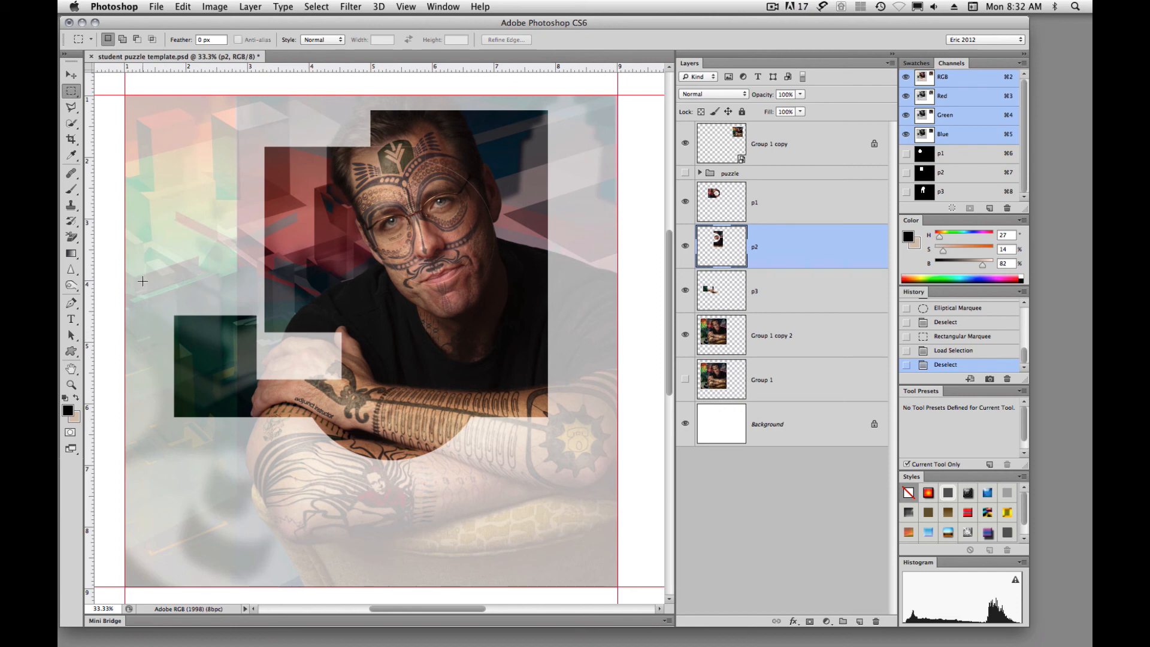
{"action": "left_click_drag", "start_coordinate": [151, 349], "coordinate": [437, 496]}
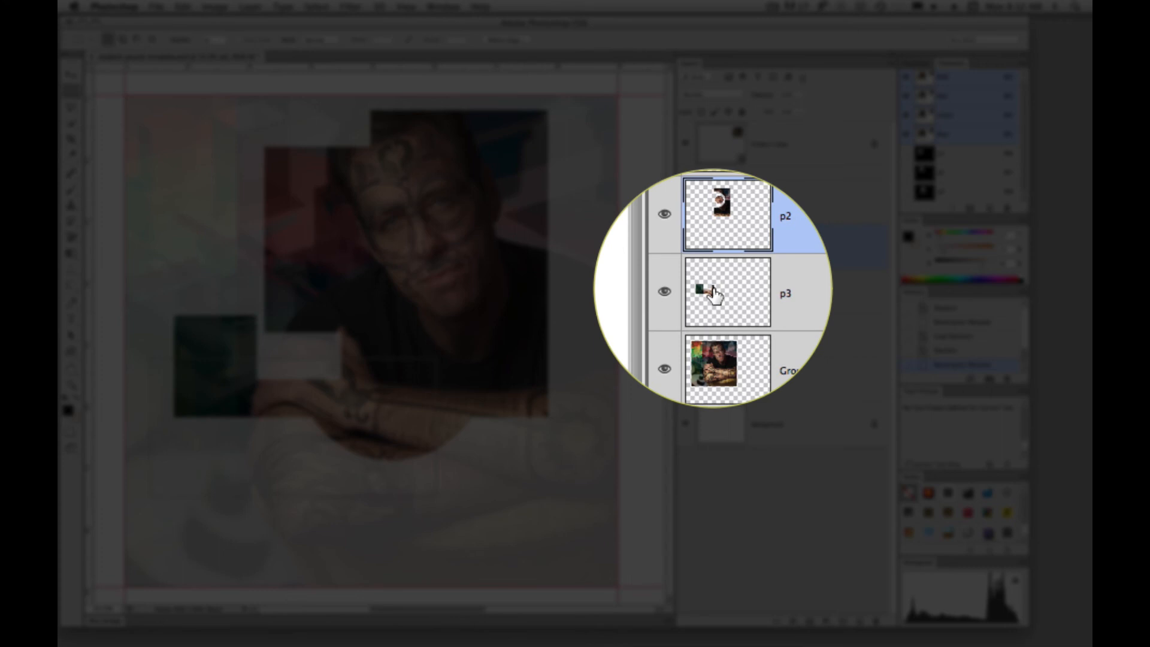
{"action": "right_click", "coordinate": [713, 288]}
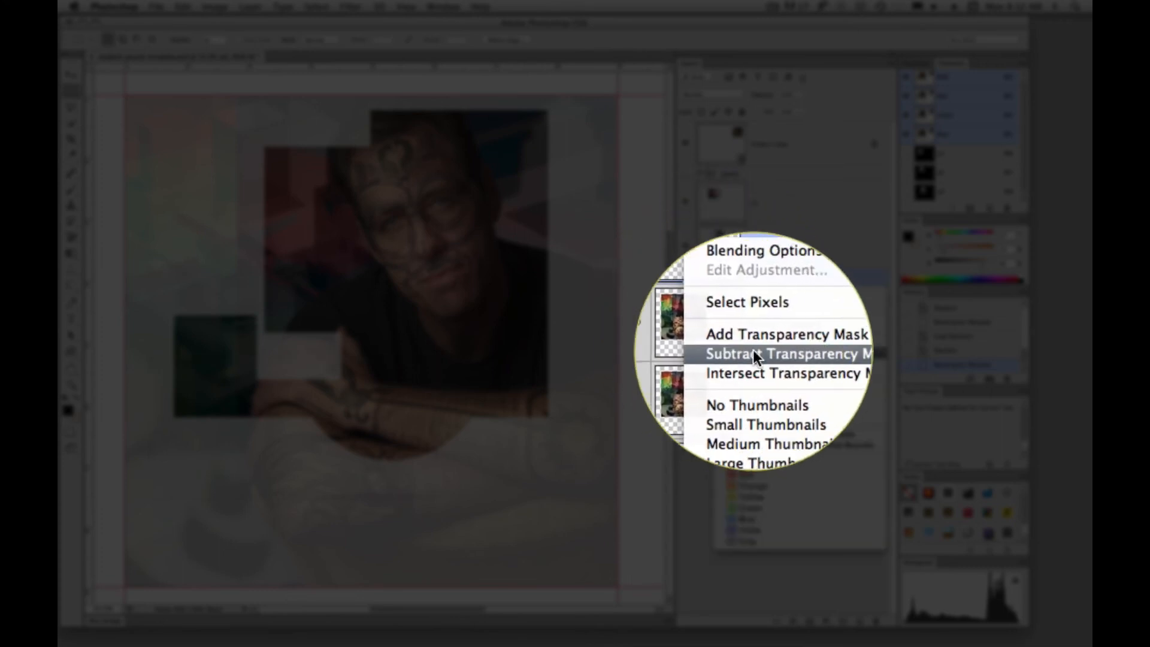
{"action": "left_click", "coordinate": [743, 349]}
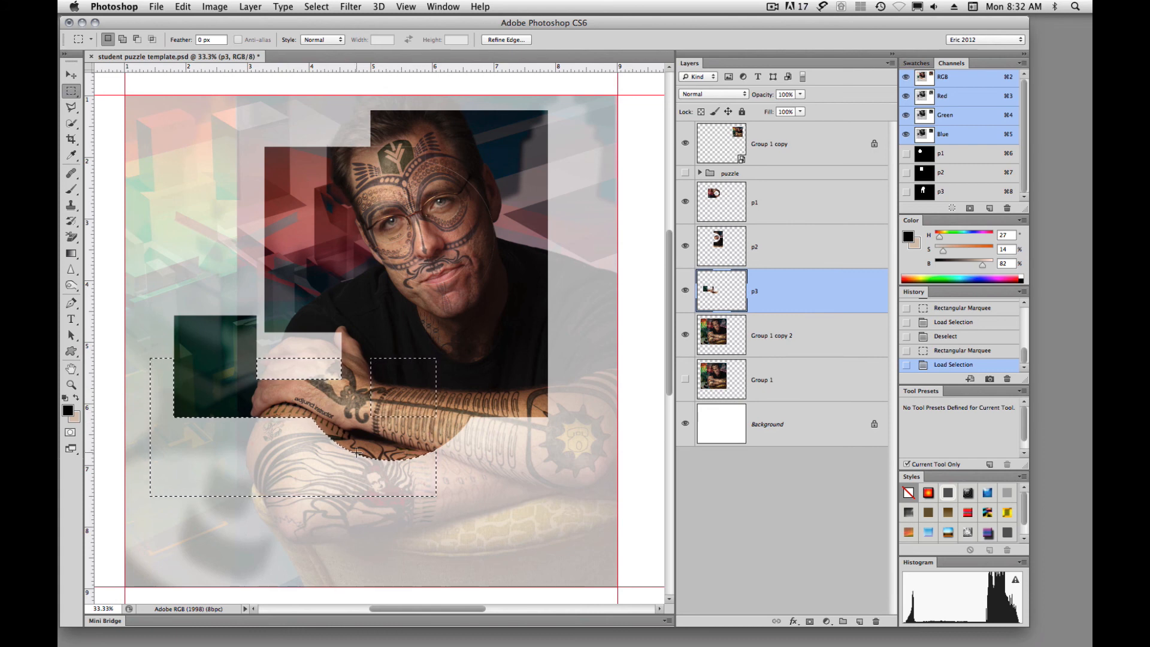
{"action": "right_click", "coordinate": [722, 244]}
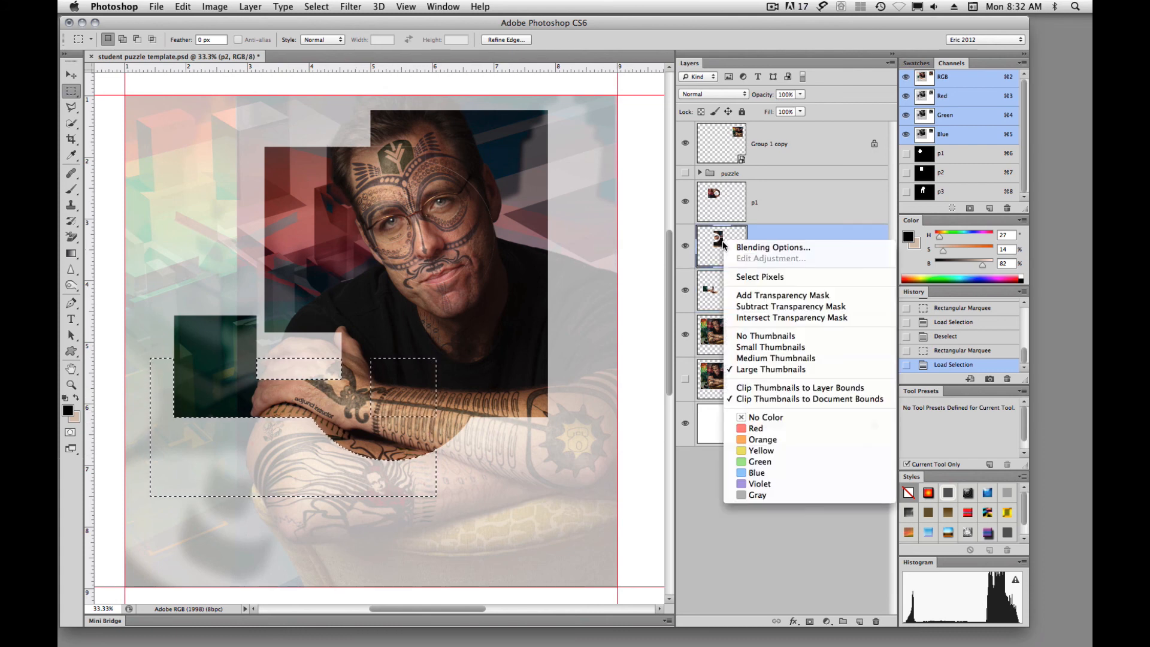
{"action": "left_click", "coordinate": [755, 307]}
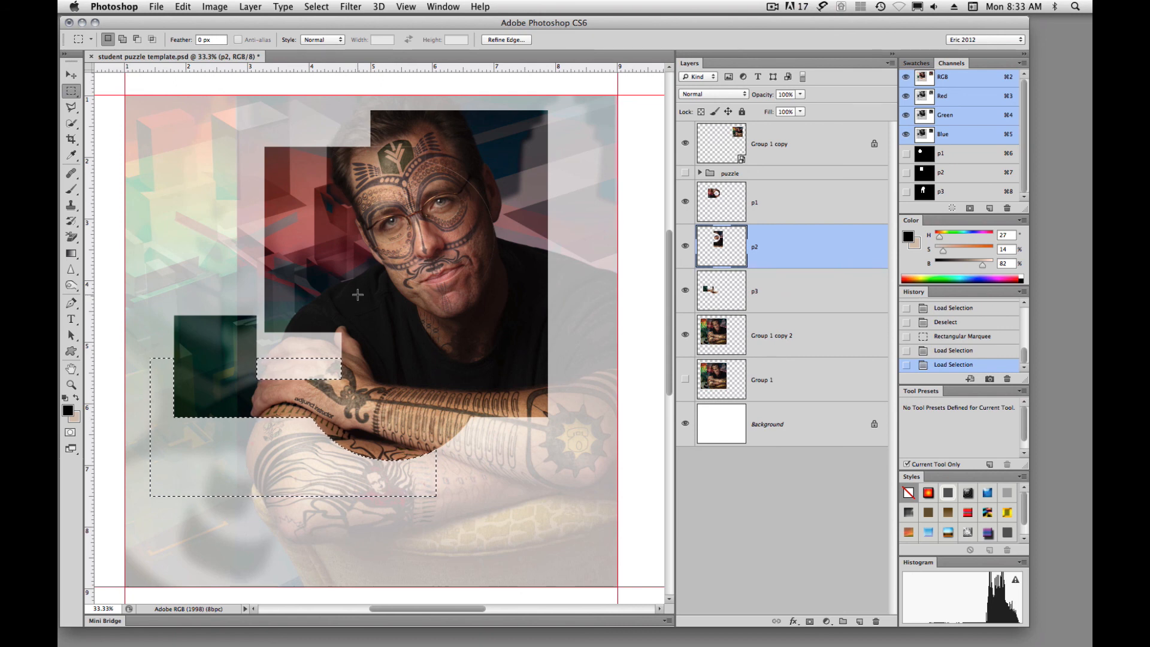
Copy the selected area of Group 1 copy 2 to a new layer and set that layer's opacity to 100%
{"action": "left_click", "coordinate": [721, 334]}
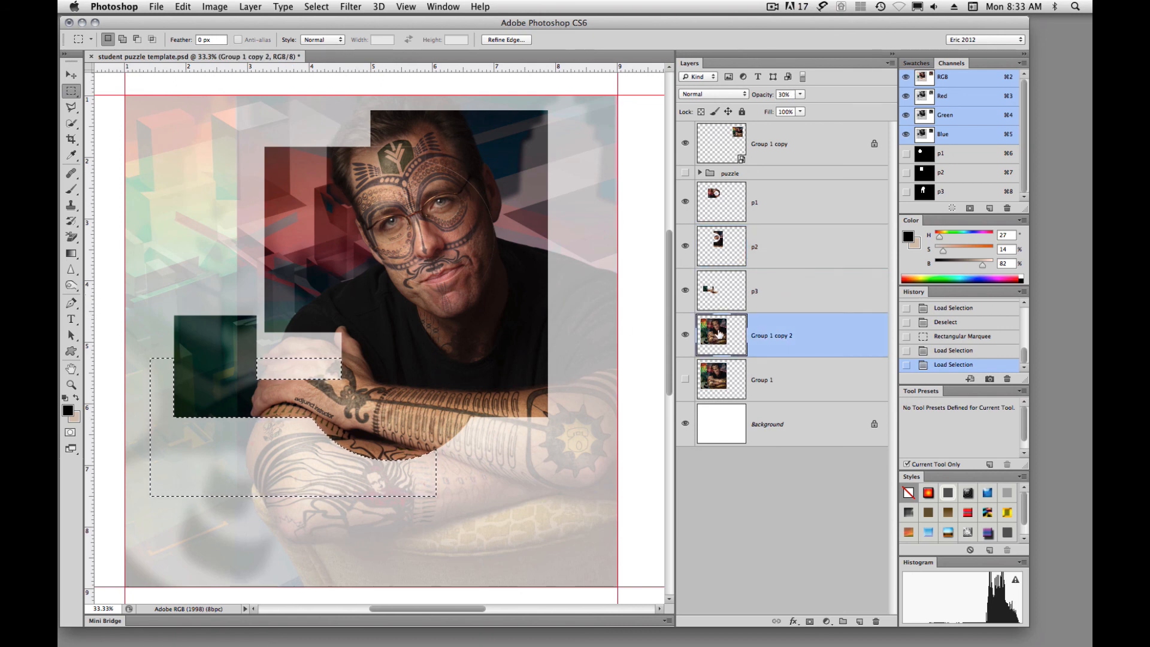
{"action": "key", "text": "super+j"}
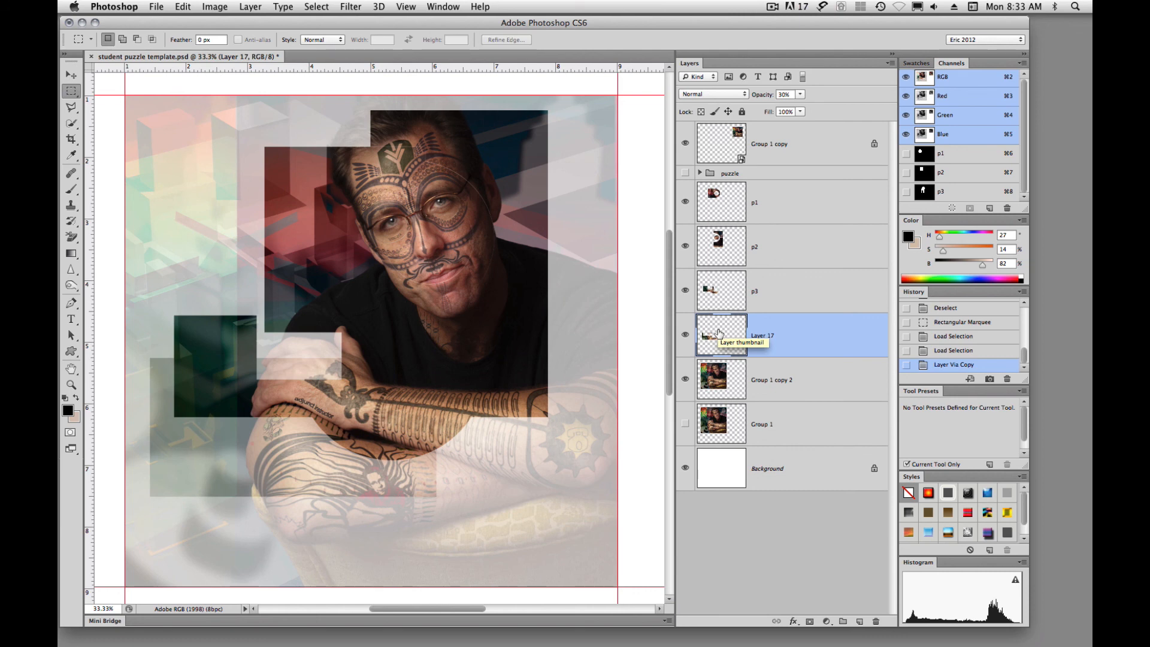
{"action": "key", "text": "0"}
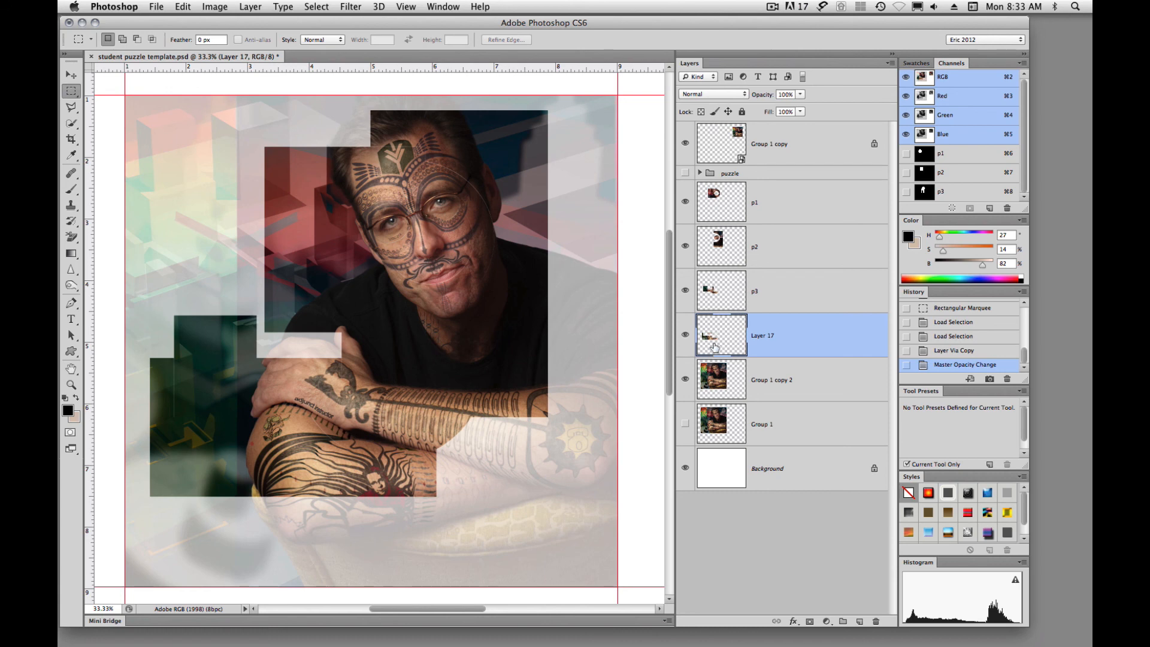
Load the new puzzle piece layer's outline as a selection, deselect, and select the layer's pixels again
{"action": "left_click", "coordinate": [712, 340], "text": "super"}
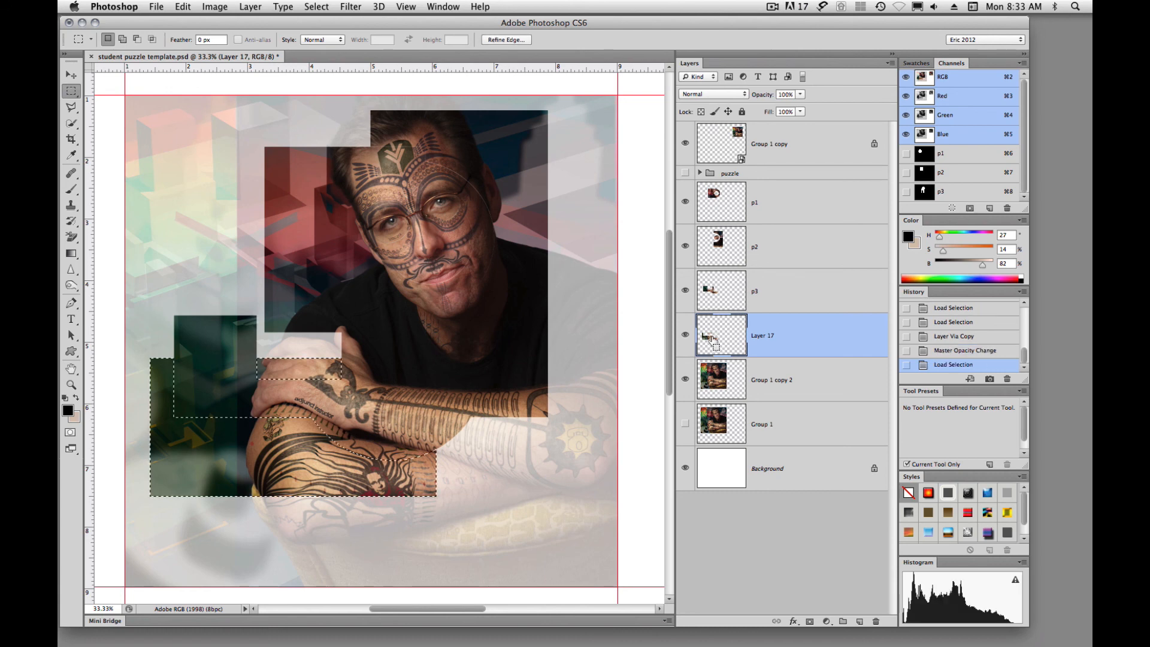
{"action": "key", "text": "super+d"}
{"action": "right_click", "coordinate": [711, 339]}
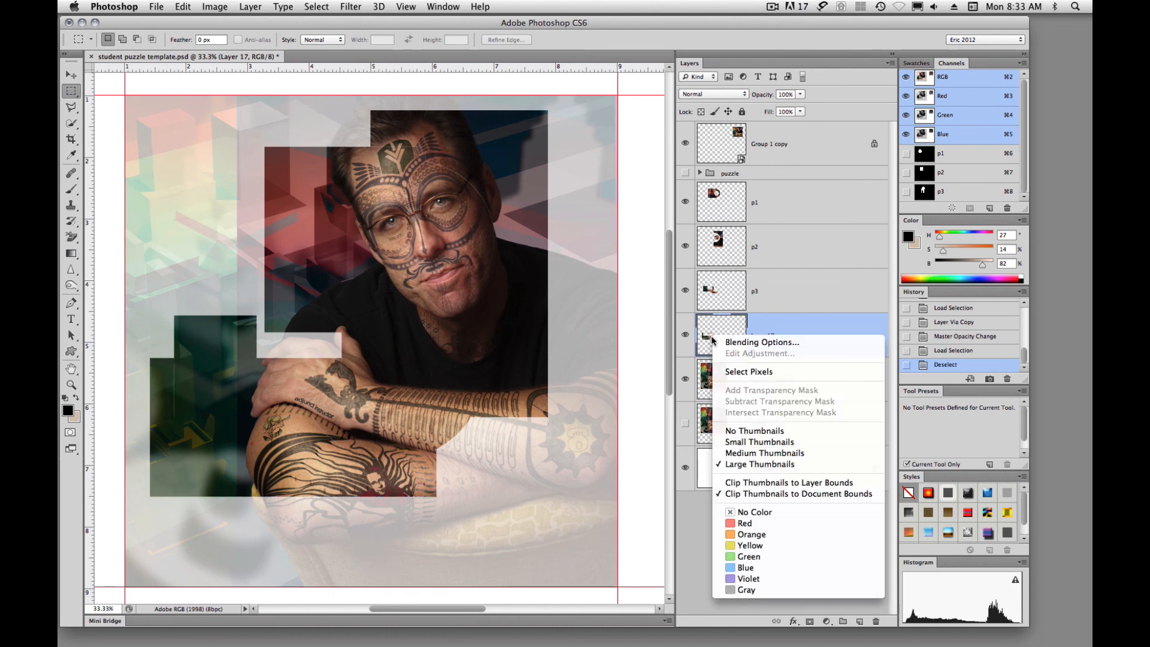
{"action": "left_click", "coordinate": [732, 373]}
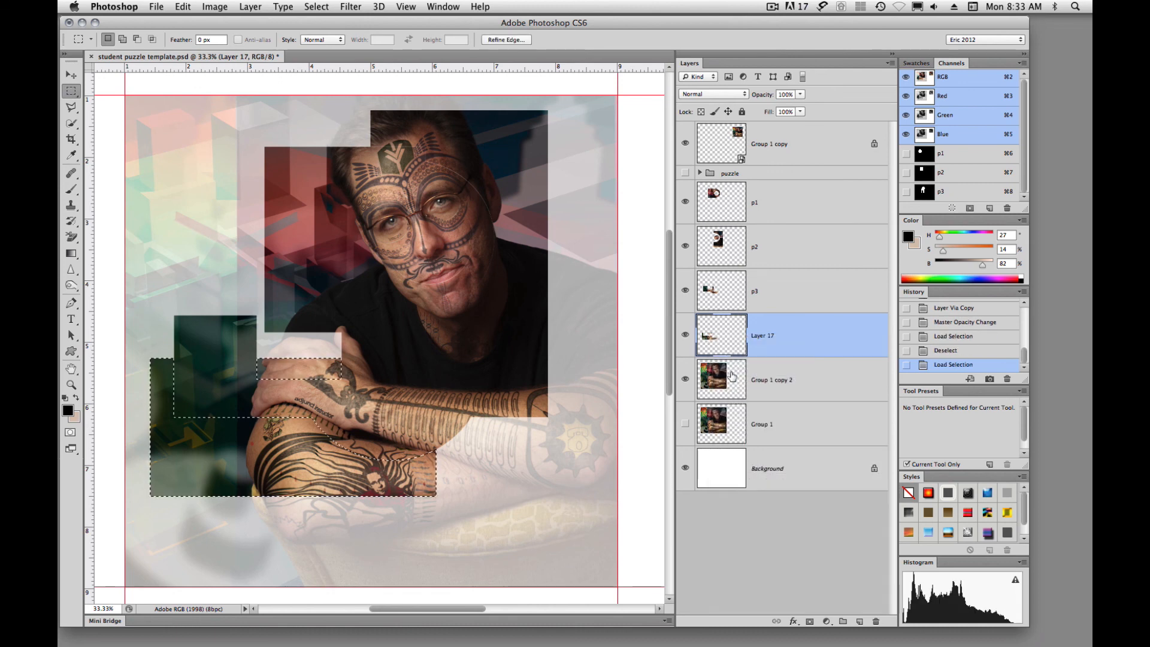